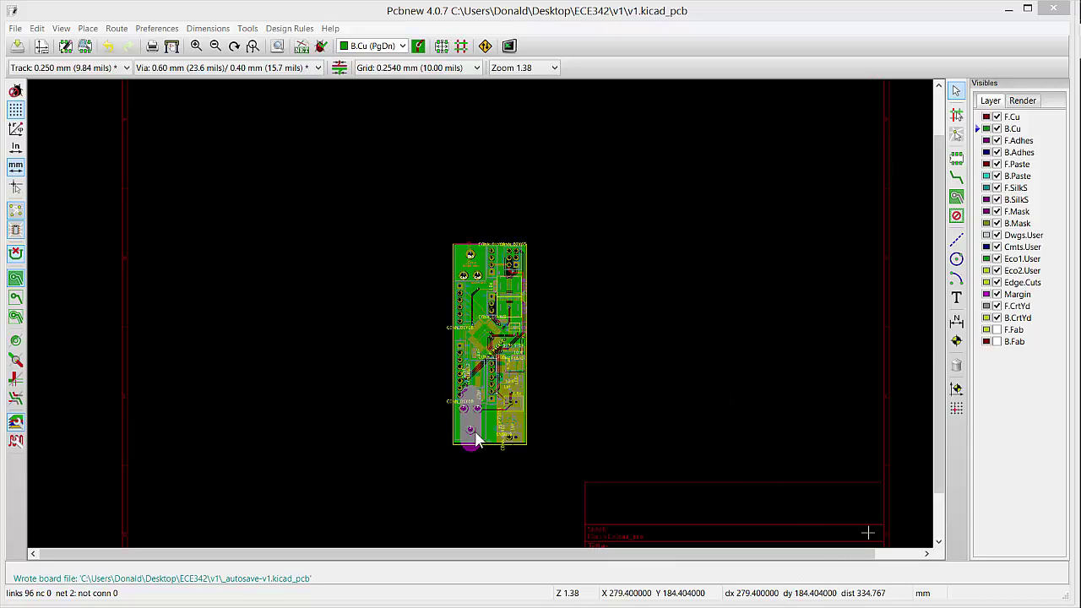
- Plot Gerber files of both copper, silkscreen and mask layers plus Edge.Cuts into the gerber/ directory
left_click(15, 28)
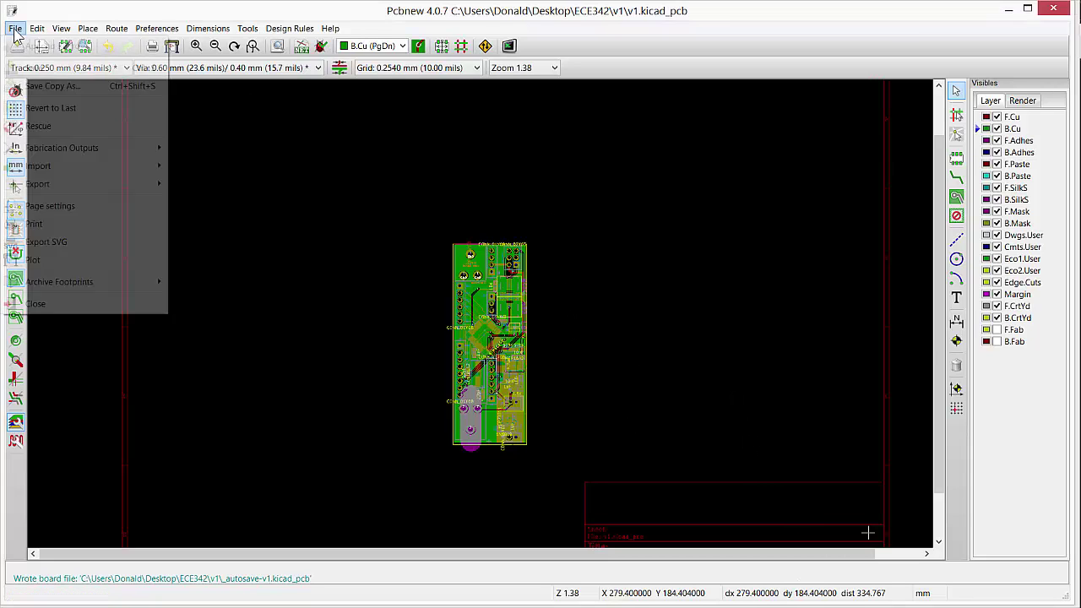
left_click(33, 260)
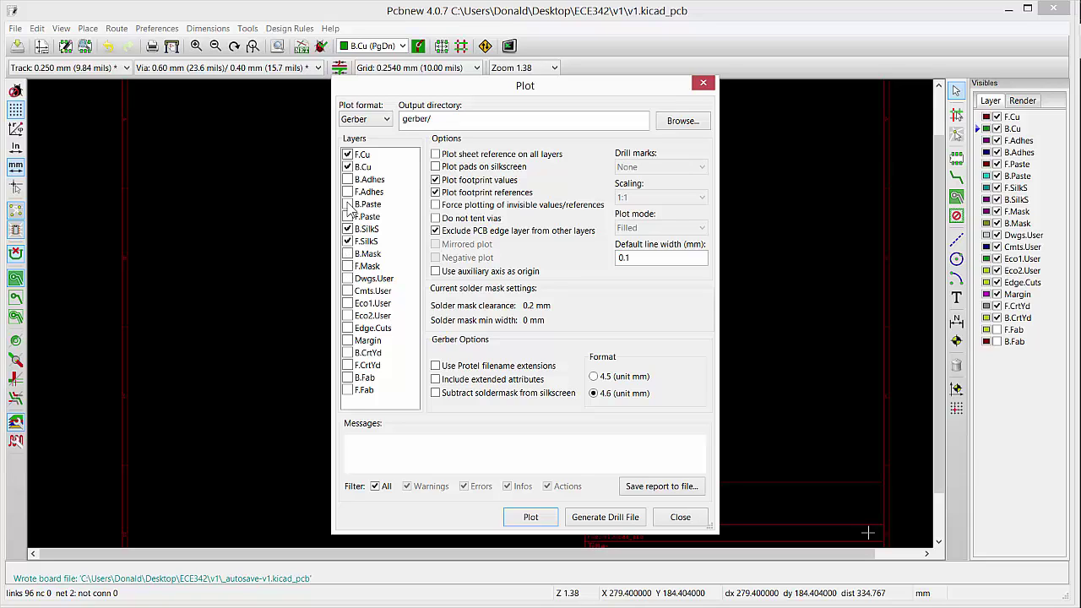
left_click(347, 327)
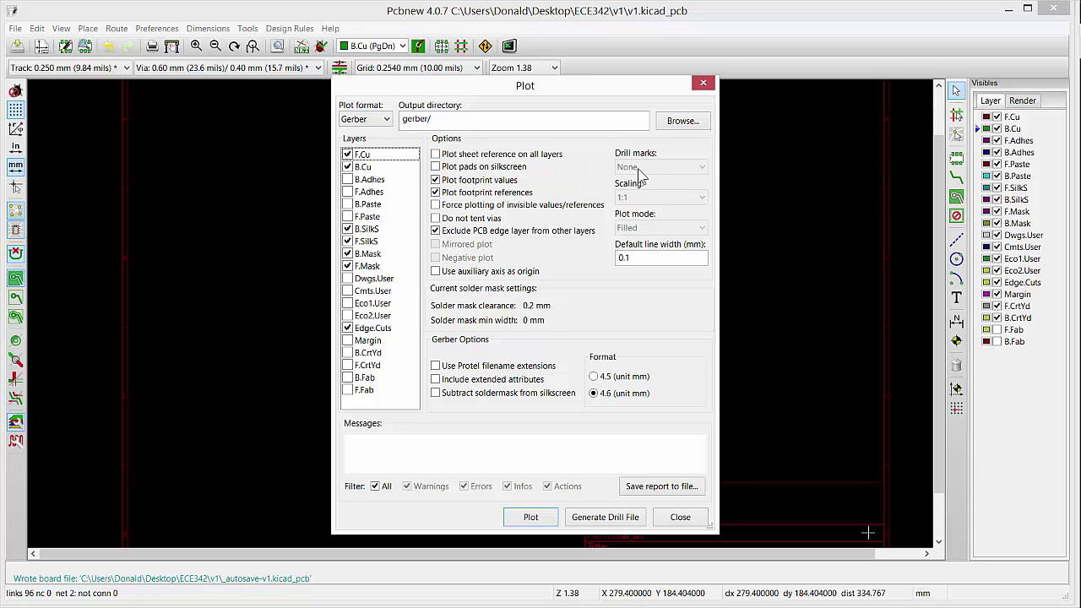
left_click(531, 517)
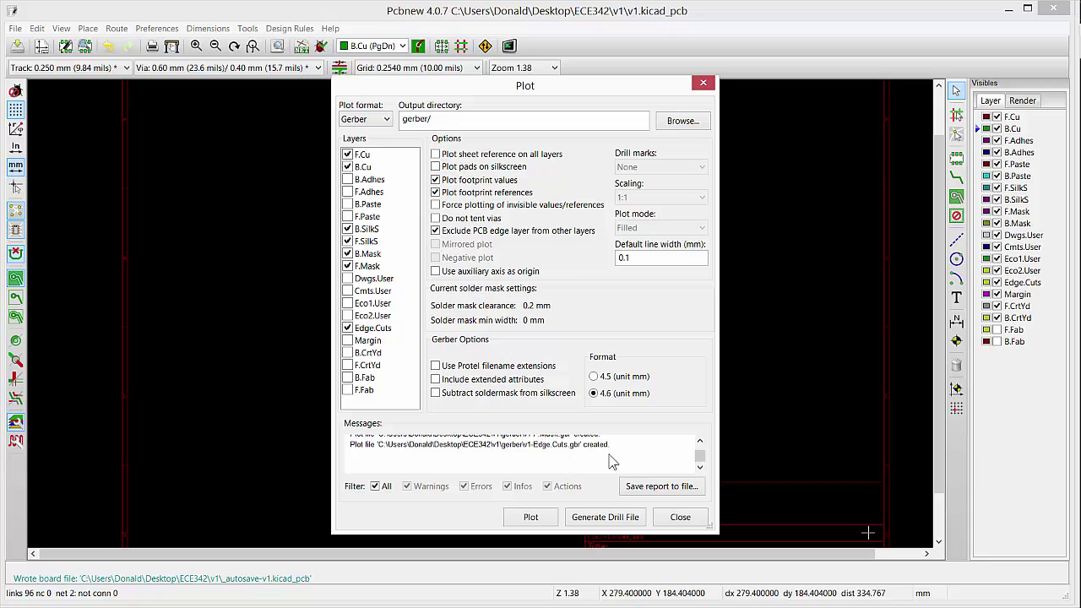
scroll(699, 452, "up", 1)
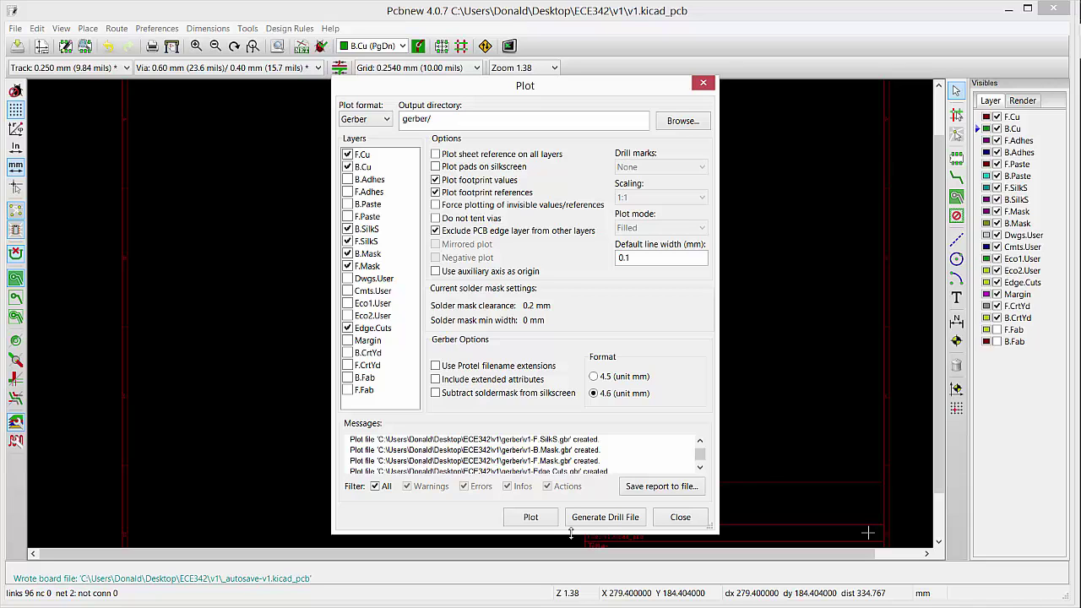
- Generate the drill file in gerber/ with HPGL map format and Keep zeros, and close the drill and plot dialogs
left_click(601, 518)
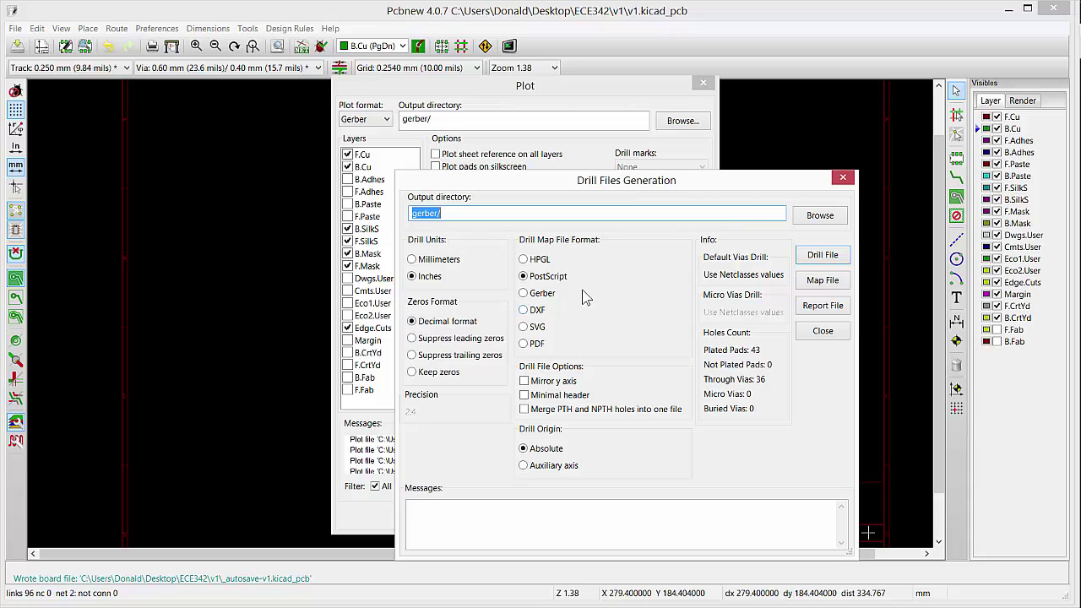
left_click(528, 261)
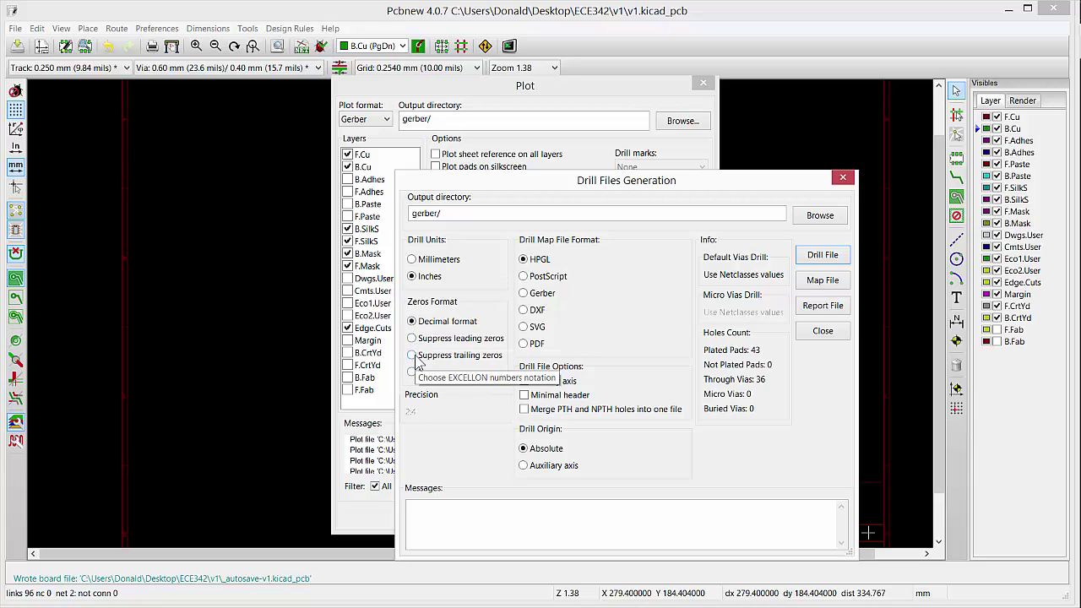
key("Down")
key("Down")
key("Down")
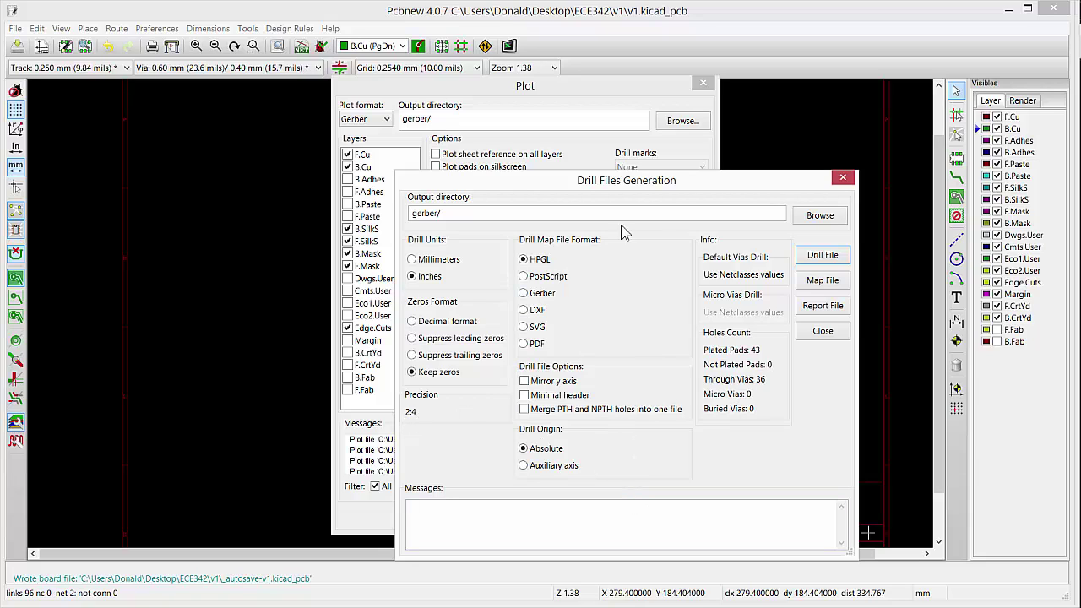
left_click(823, 256)
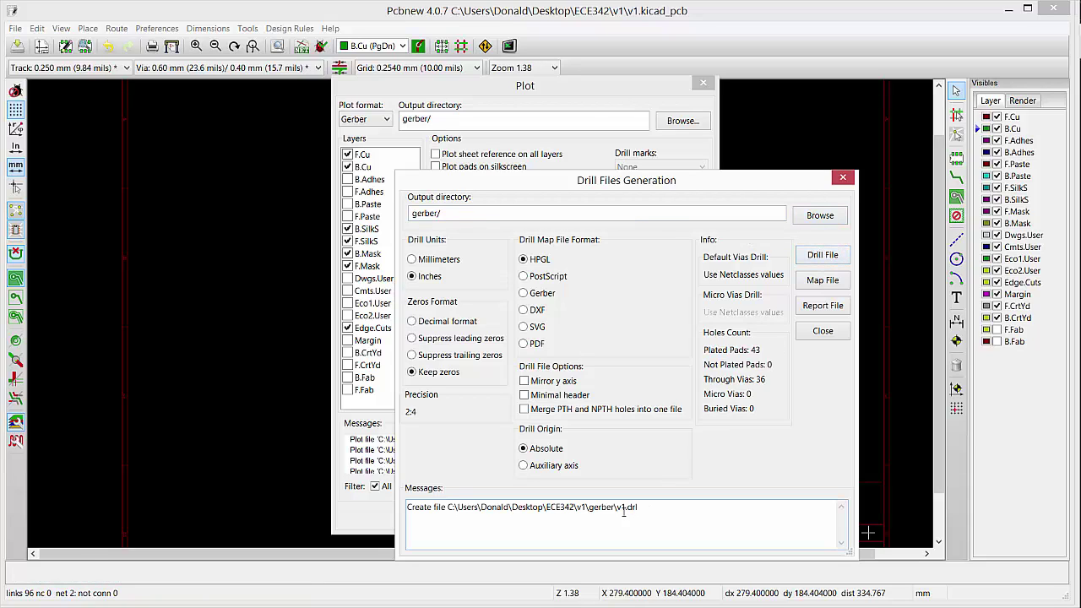
left_click(822, 331)
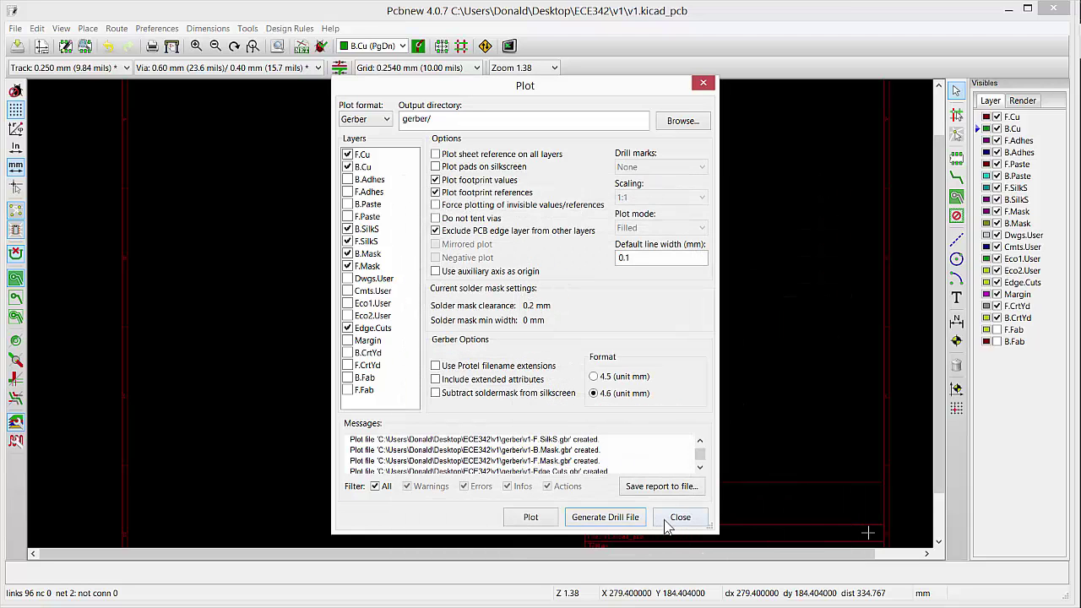
left_click(681, 517)
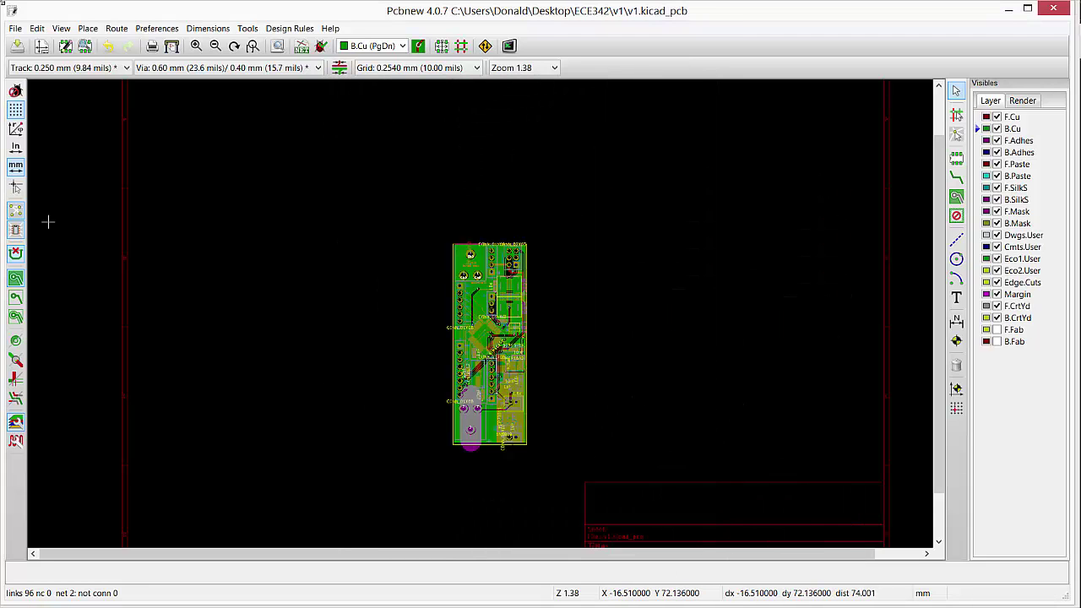
left_click(15, 28)
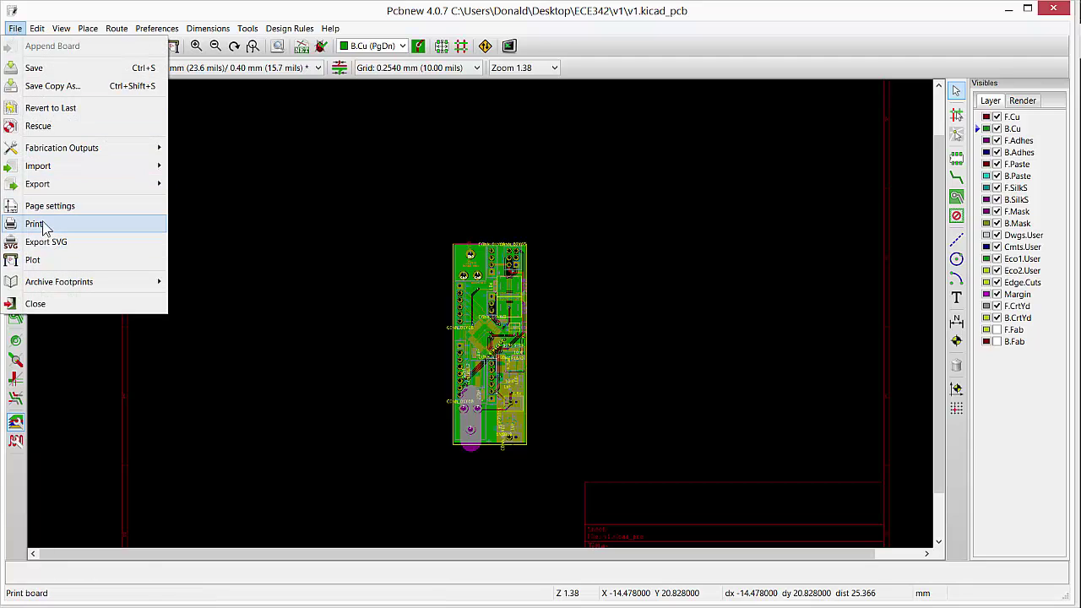
mouse_move(47, 152)
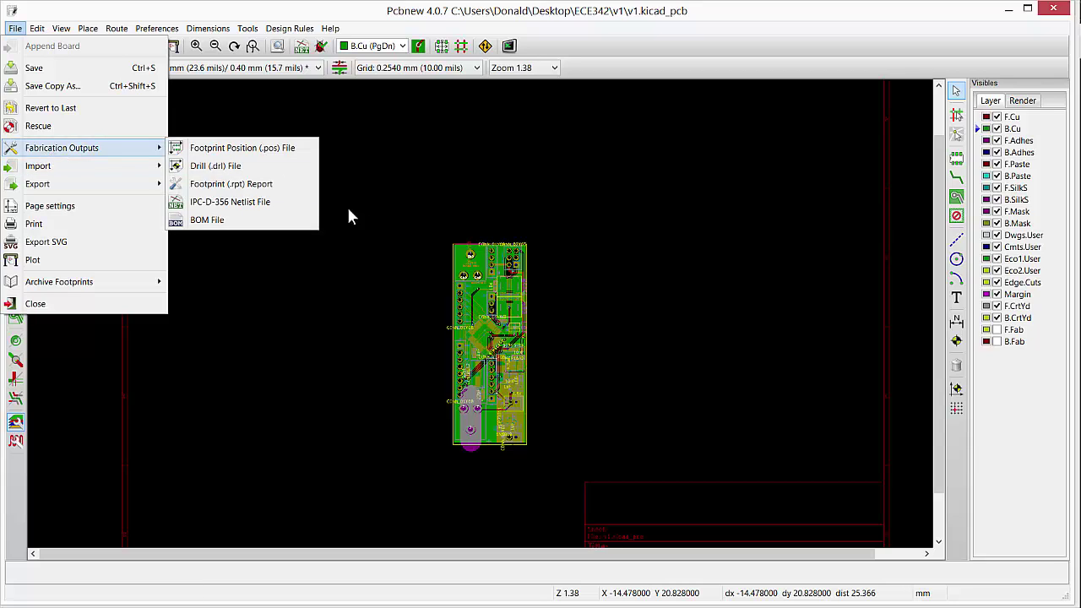
left_click(357, 309)
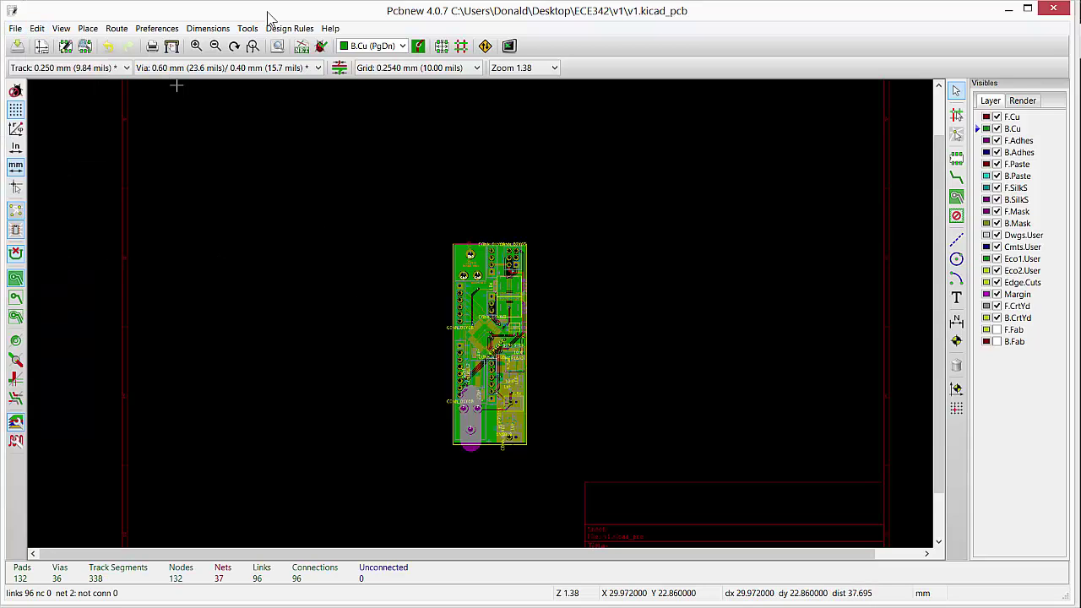
left_click(292, 32)
mouse_move(245, 31)
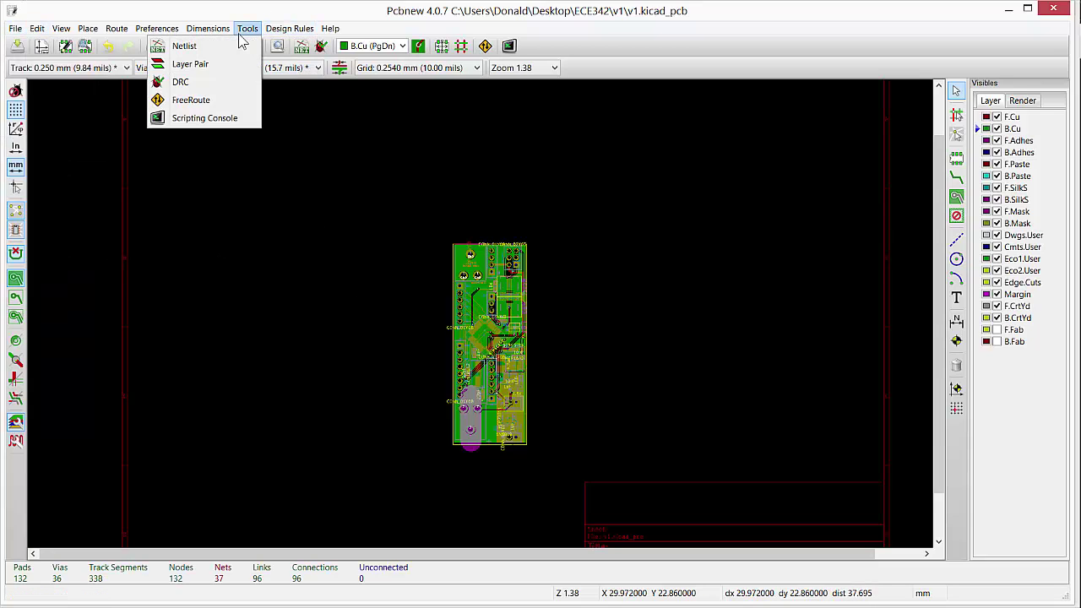
mouse_move(208, 40)
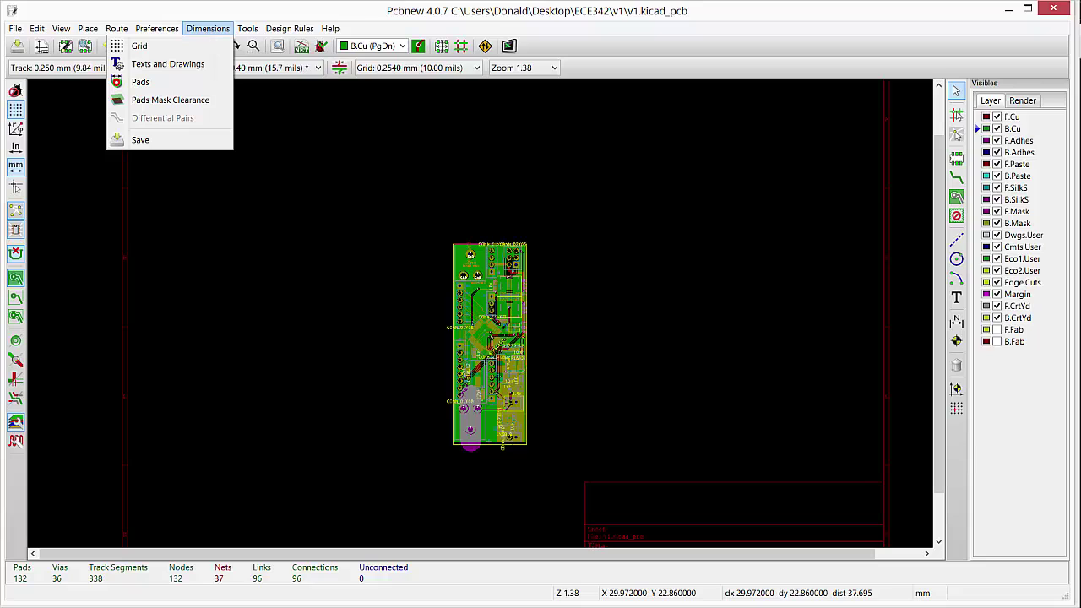
left_click(176, 84)
- Switch to the KiCad project manager, launch the GerbView Gerber viewer, and enlarge its window
key("alt+Tab")
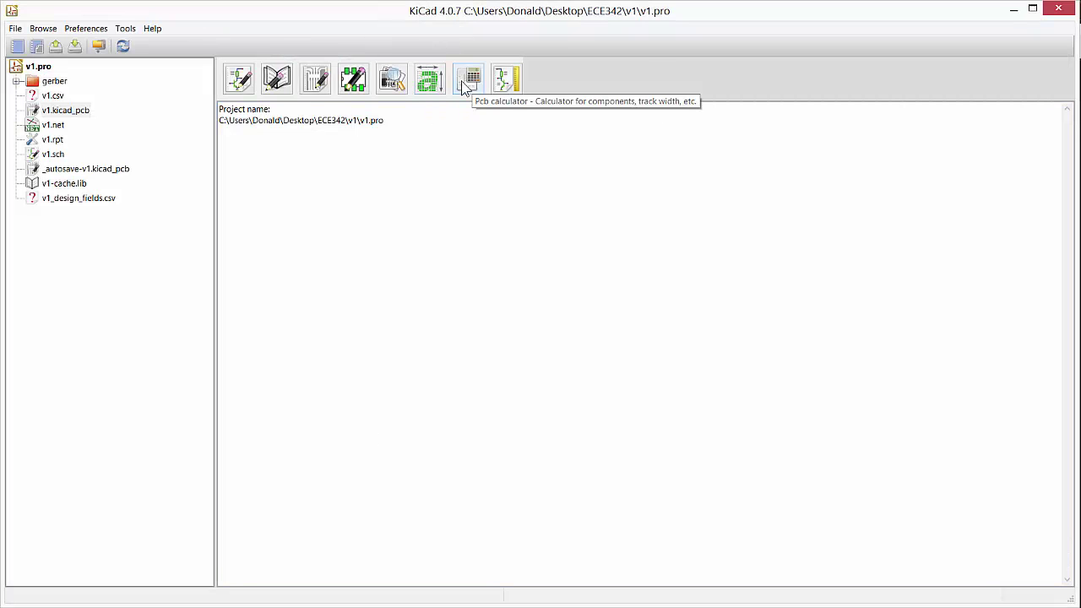
left_click(402, 83)
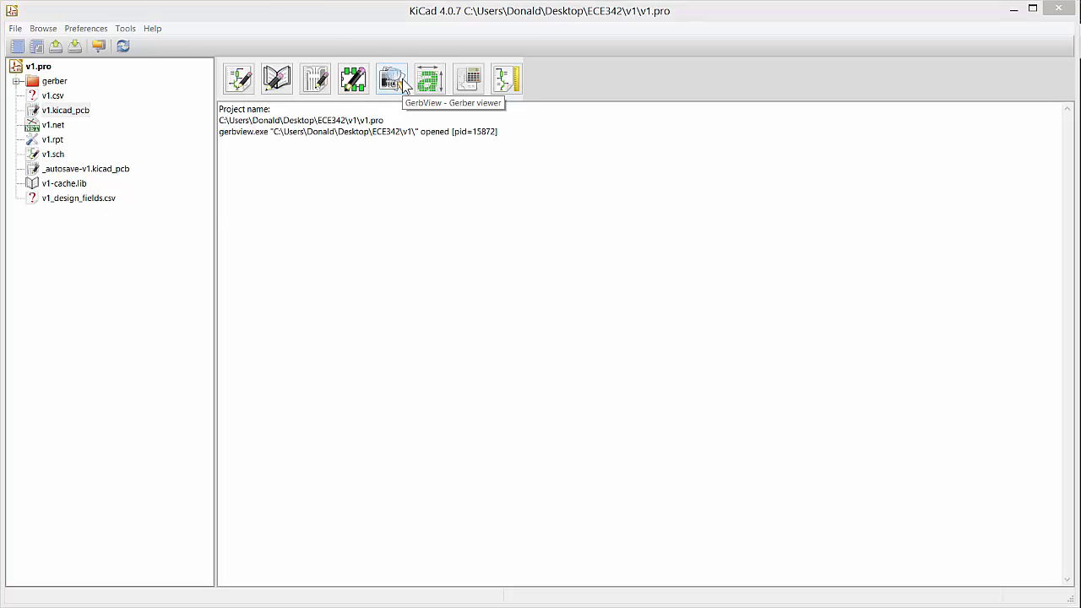
left_click_drag(238, 13, 457, 75)
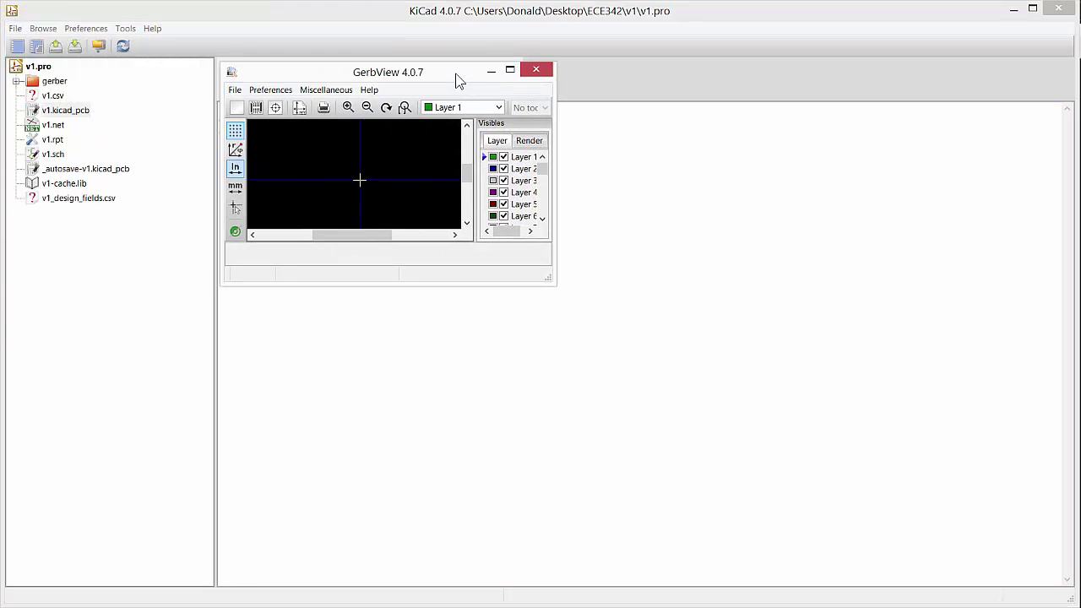
left_click_drag(553, 286, 992, 598)
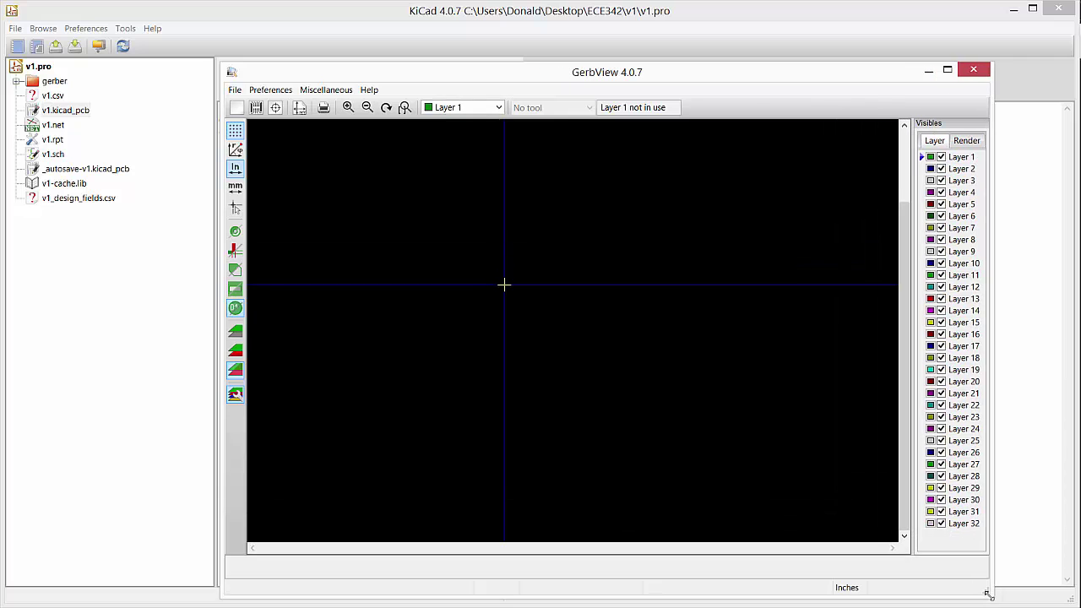
- Load the front copper Gerber file v1-F.Cu.gbr from the project's gerber folder
left_click(235, 89)
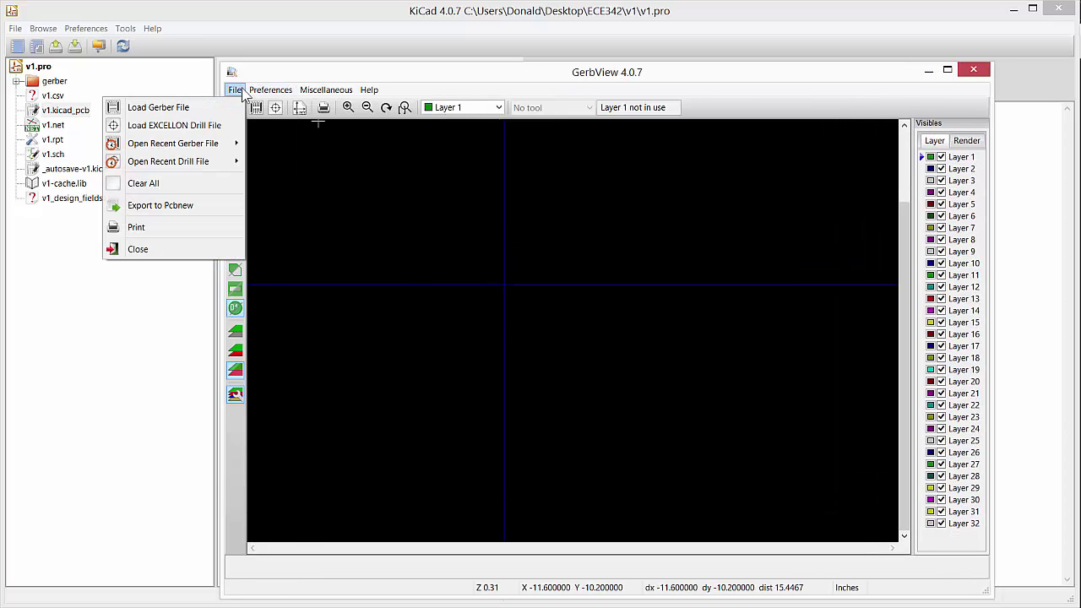
left_click(233, 110)
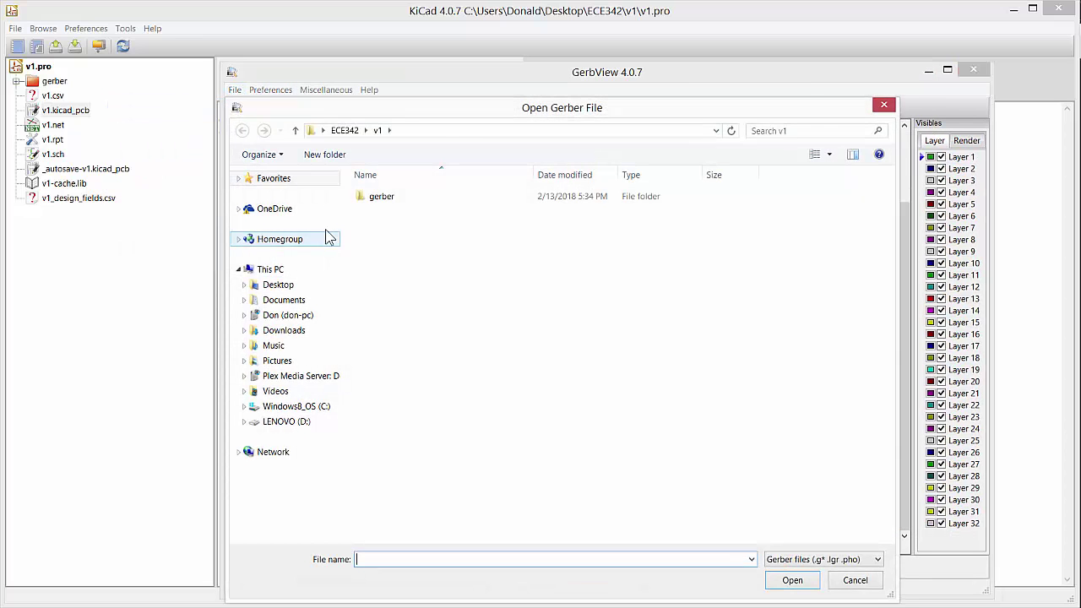
double_click(384, 201)
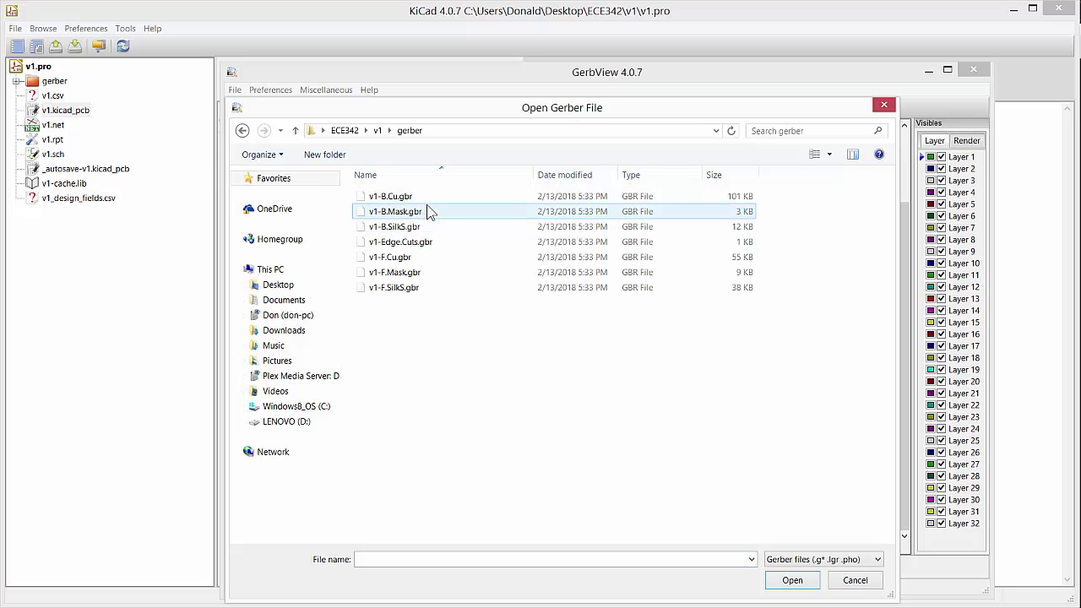
double_click(409, 263)
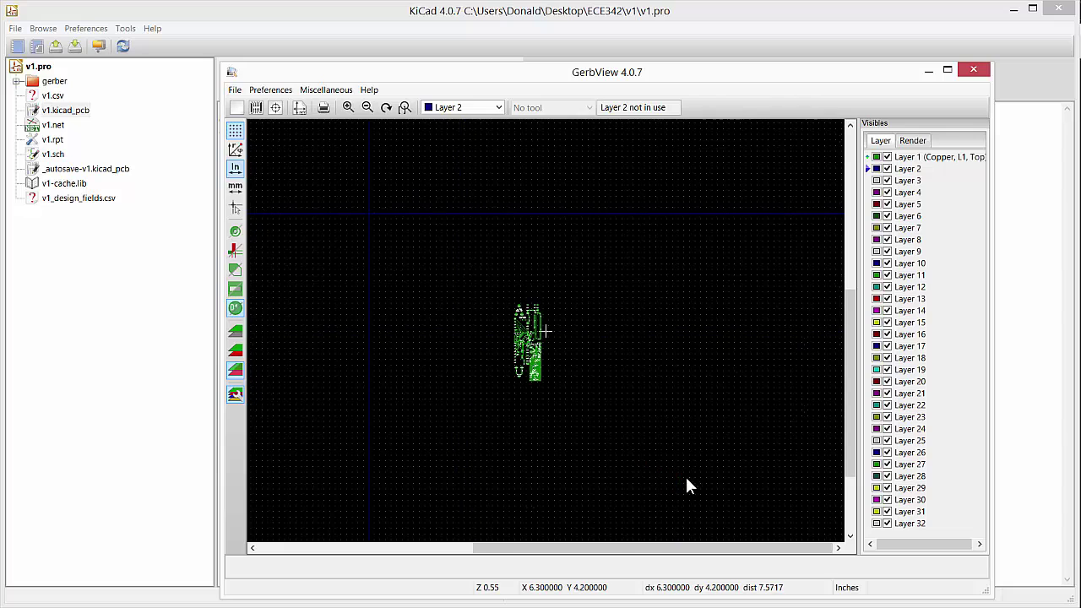
- Inspect the front copper's pads, traces and text up close, and turn off the display of DCodes
scroll(535, 360, "up", 10)
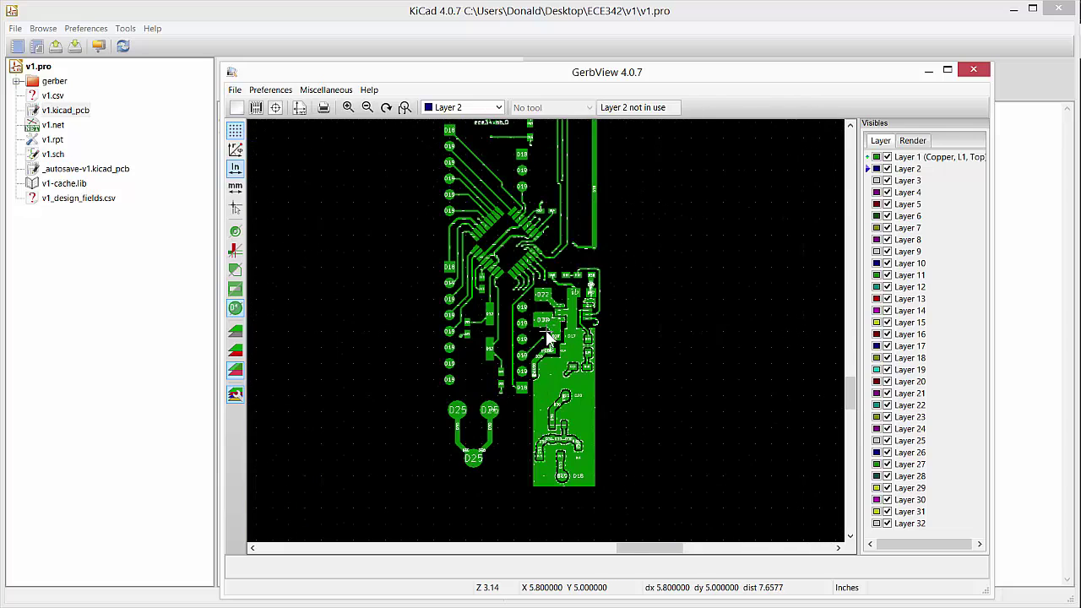
scroll(547, 338, "up", 1)
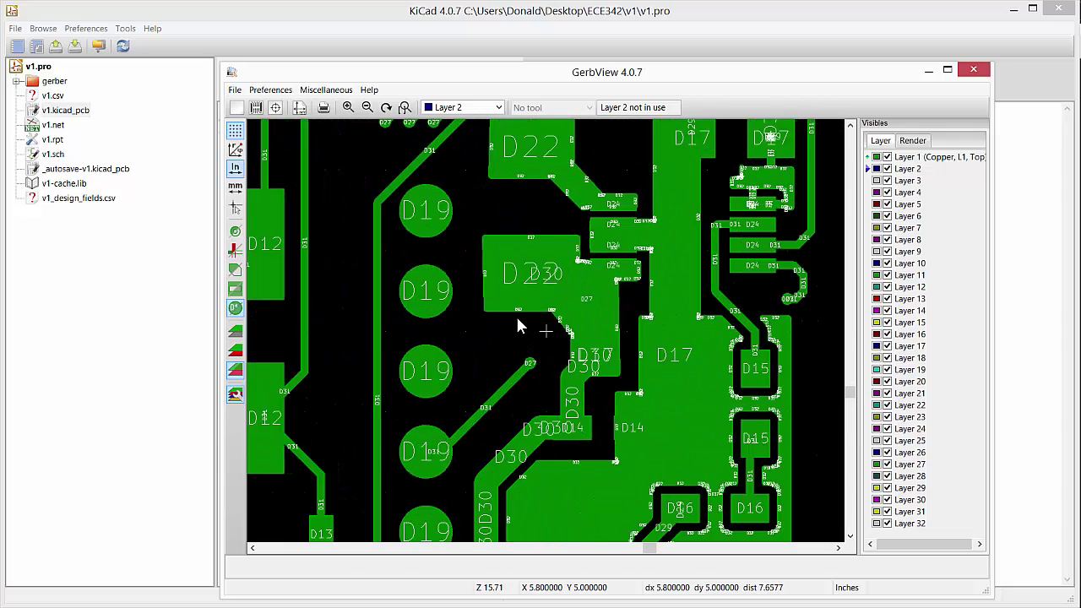
scroll(517, 322, "down", 6)
scroll(555, 359, "up", 3)
scroll(555, 361, "up", 4)
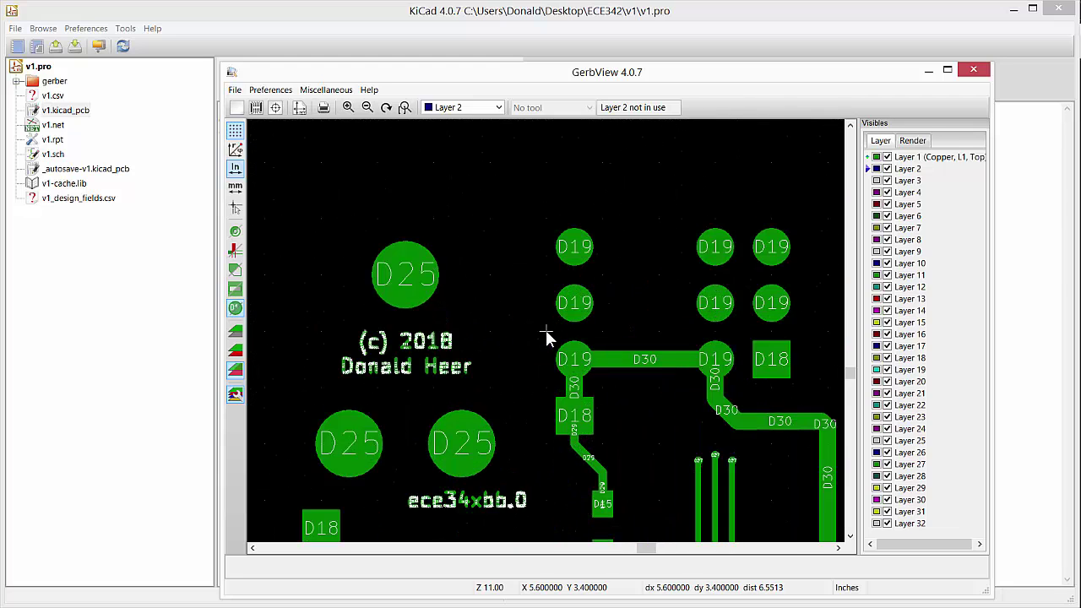
scroll(555, 328, "up", 2)
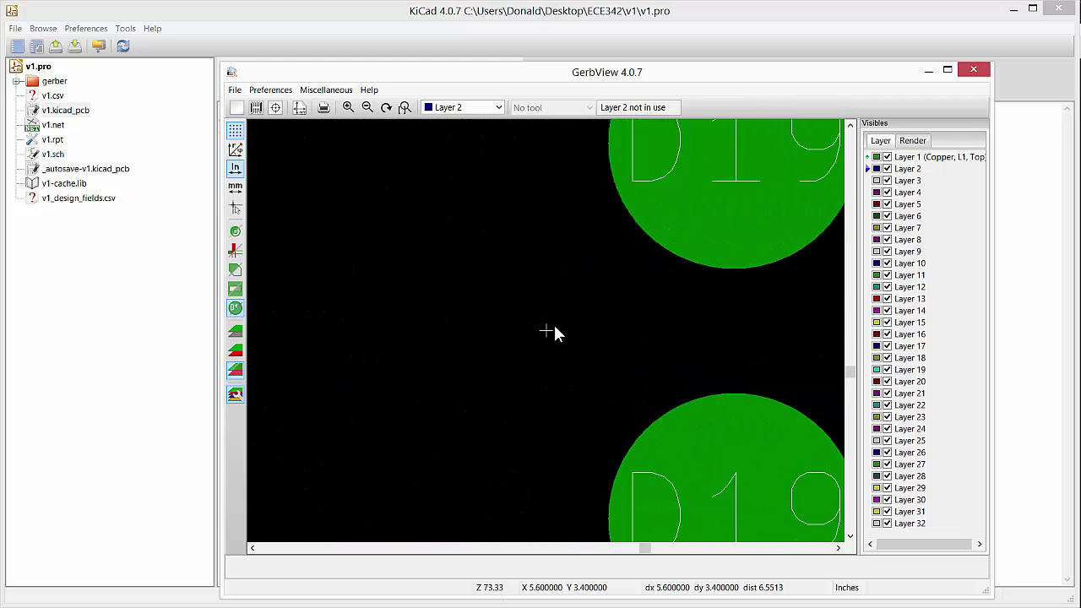
scroll(555, 331, "down", 3)
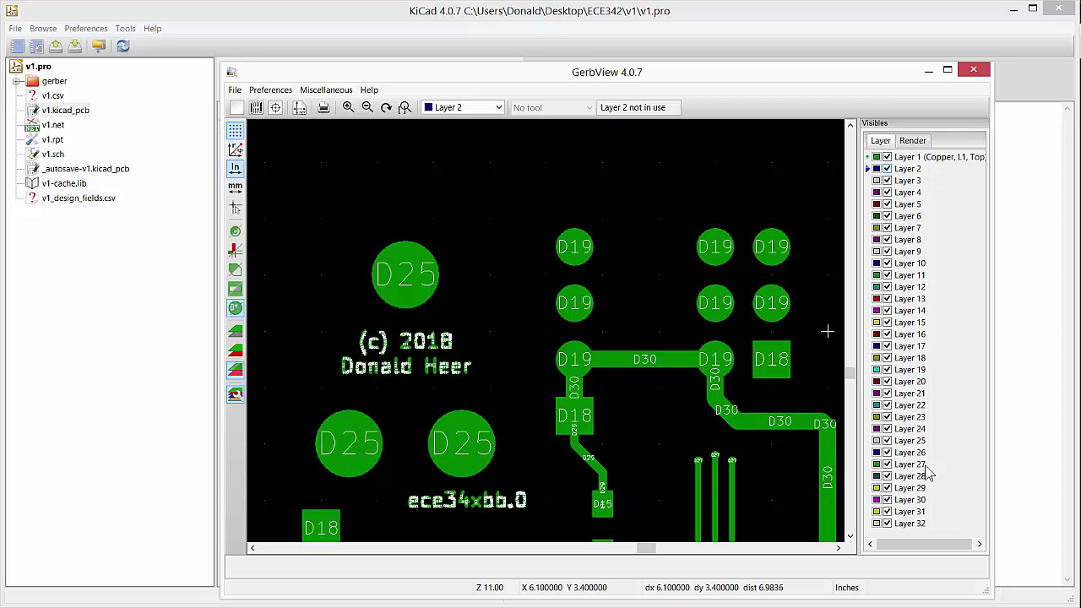
left_click(915, 142)
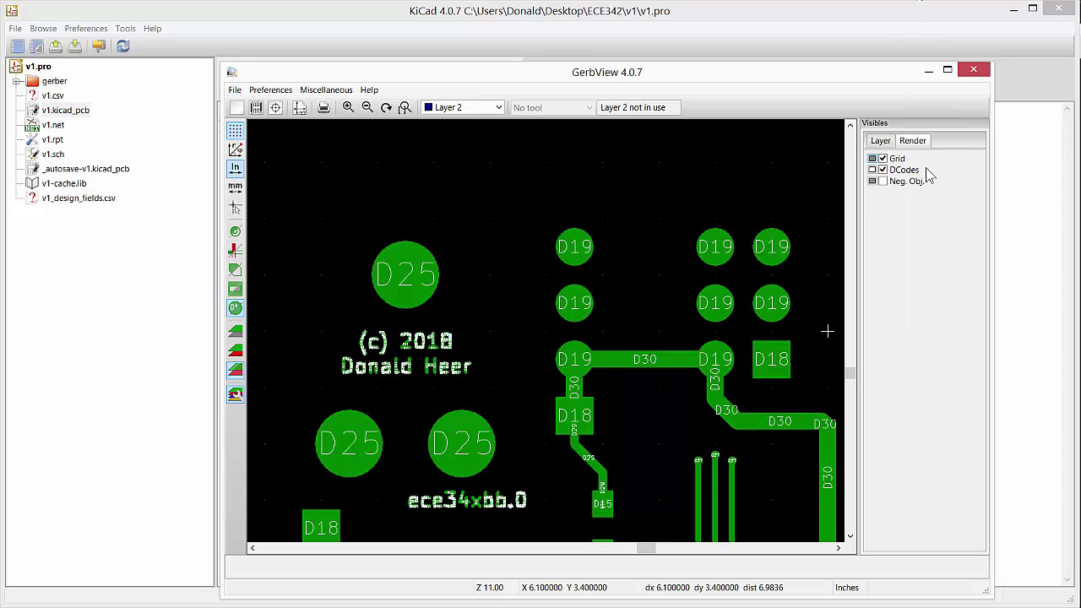
left_click(882, 169)
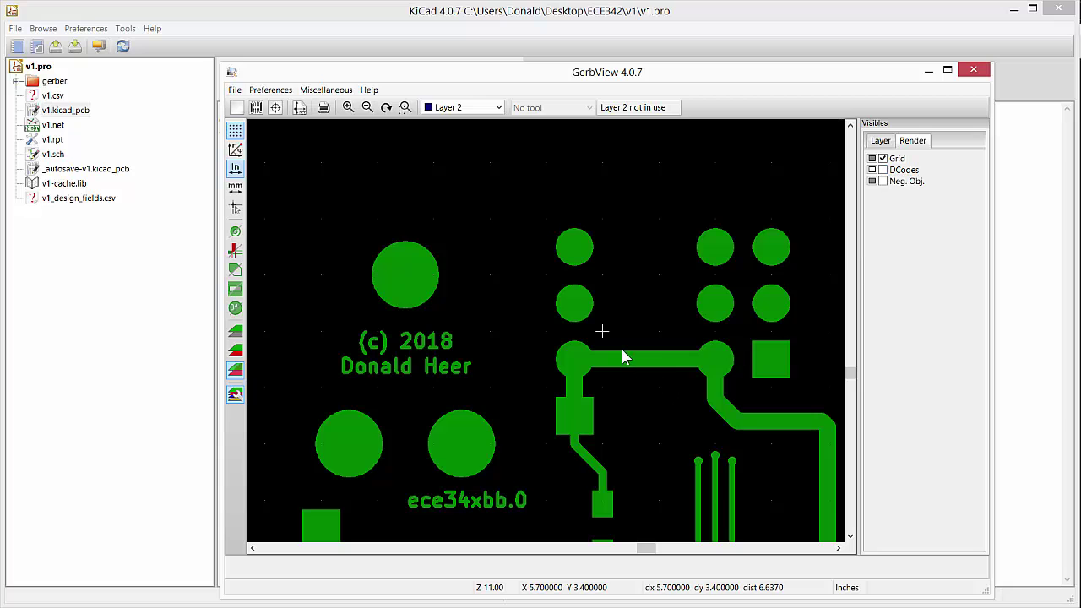
- Examine the unlabelled front copper from the whole board down to the traces around the central chip
scroll(600, 405, "down", 3)
scroll(553, 422, "down", 1)
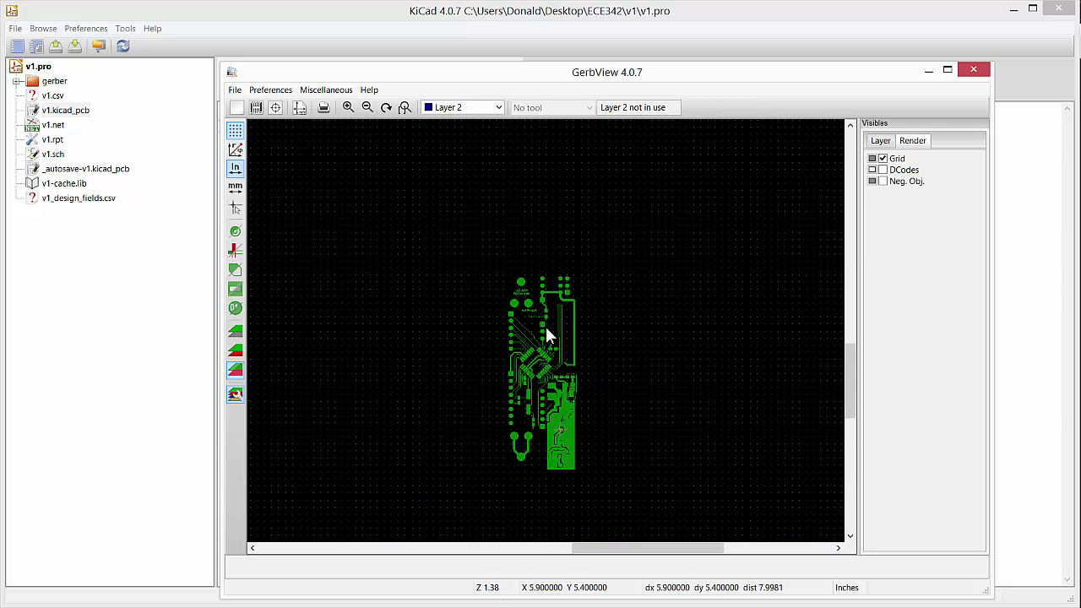
scroll(545, 325, "up", 1)
scroll(546, 332, "up", 5)
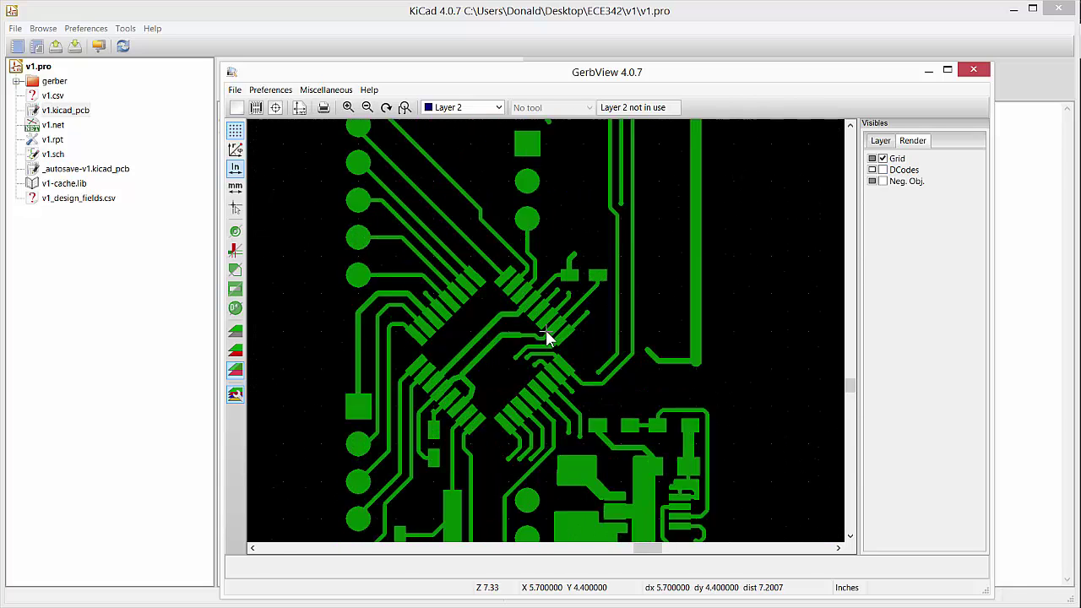
scroll(546, 337, "down", 5)
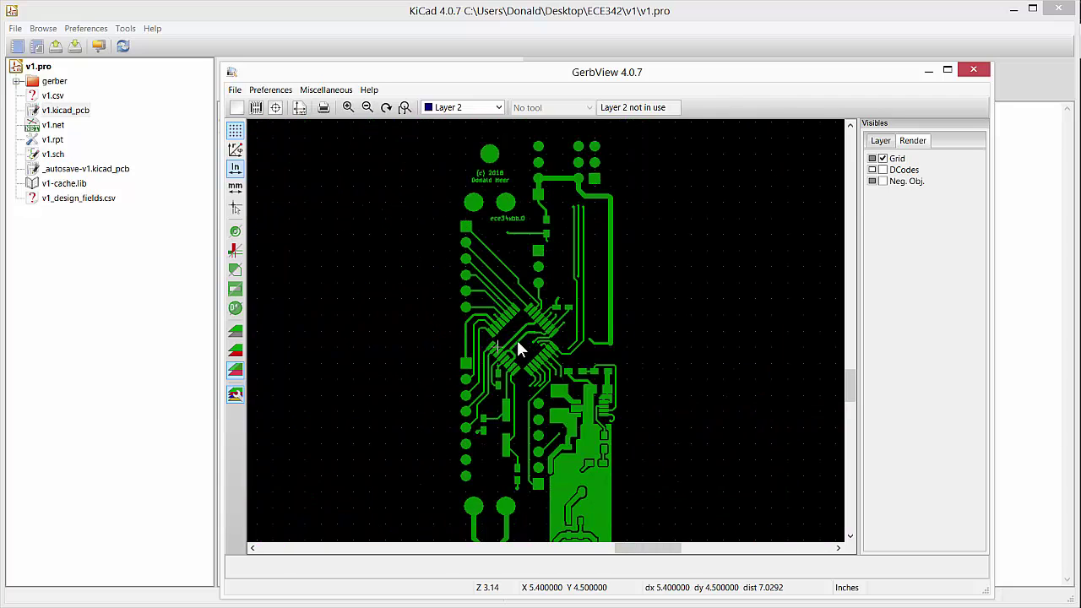
scroll(516, 341, "up", 2)
scroll(546, 337, "down", 2)
scroll(608, 458, "down", 1)
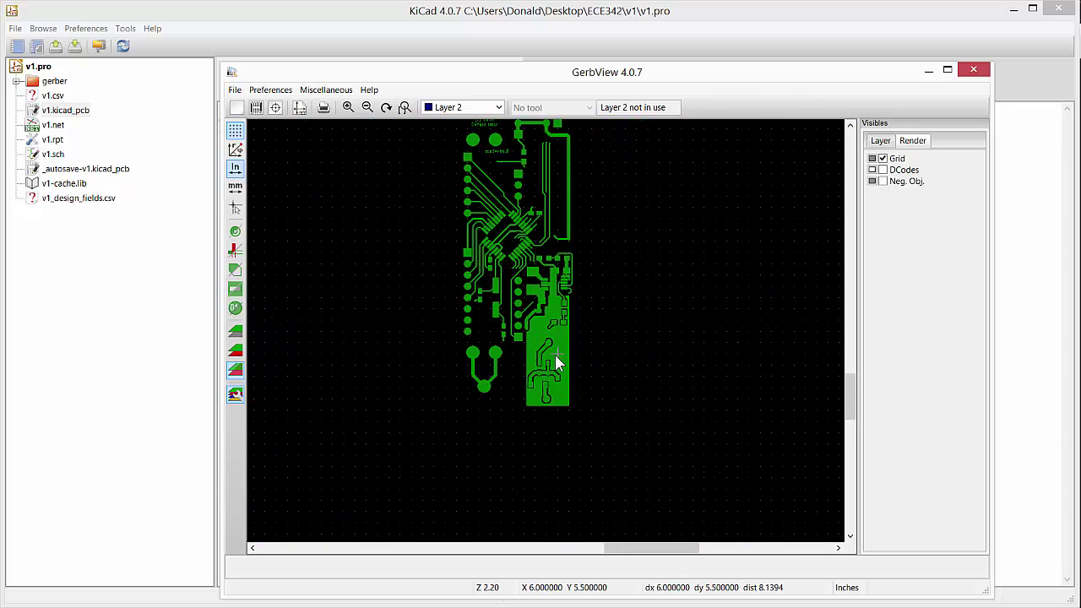
- Load the back copper Gerber file v1-B.Cu.gbr onto Layer 2, over the front copper
scroll(555, 355, "up", 1)
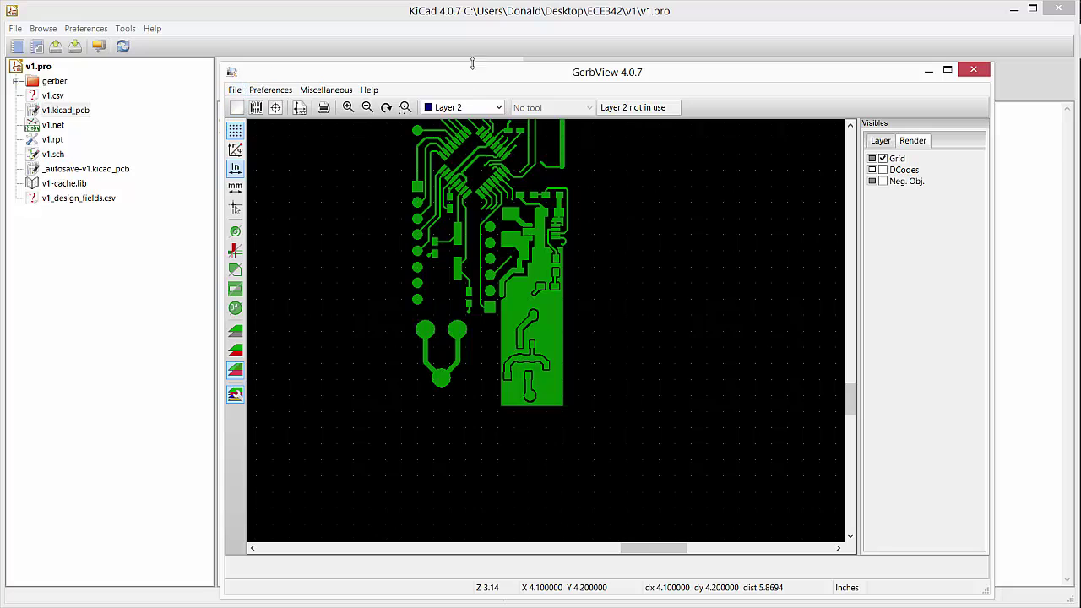
left_click(483, 108)
scroll(483, 123, "up", 3)
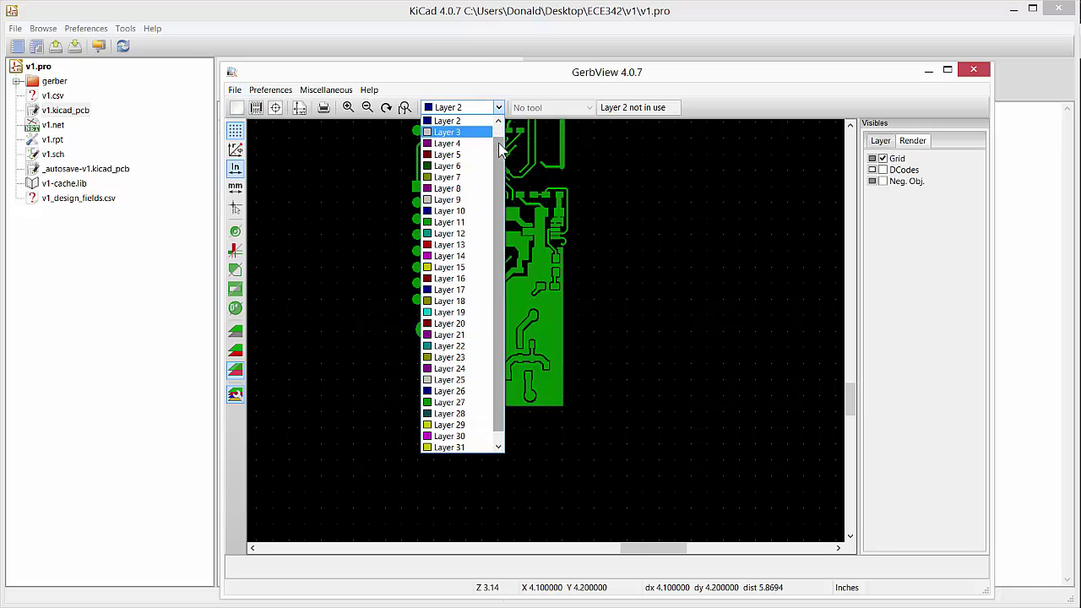
left_click(449, 134)
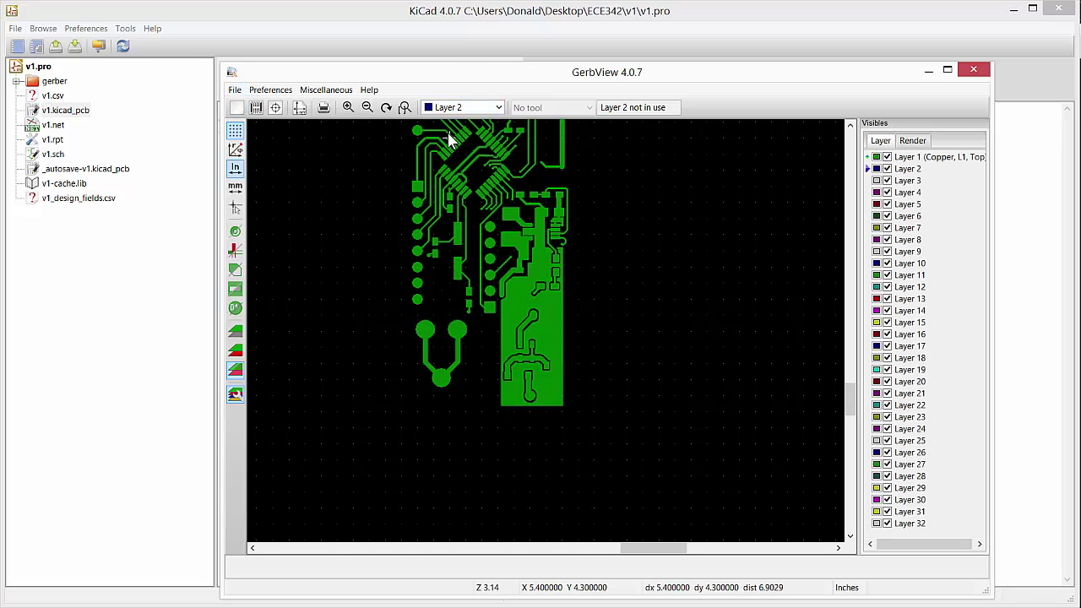
left_click(234, 91)
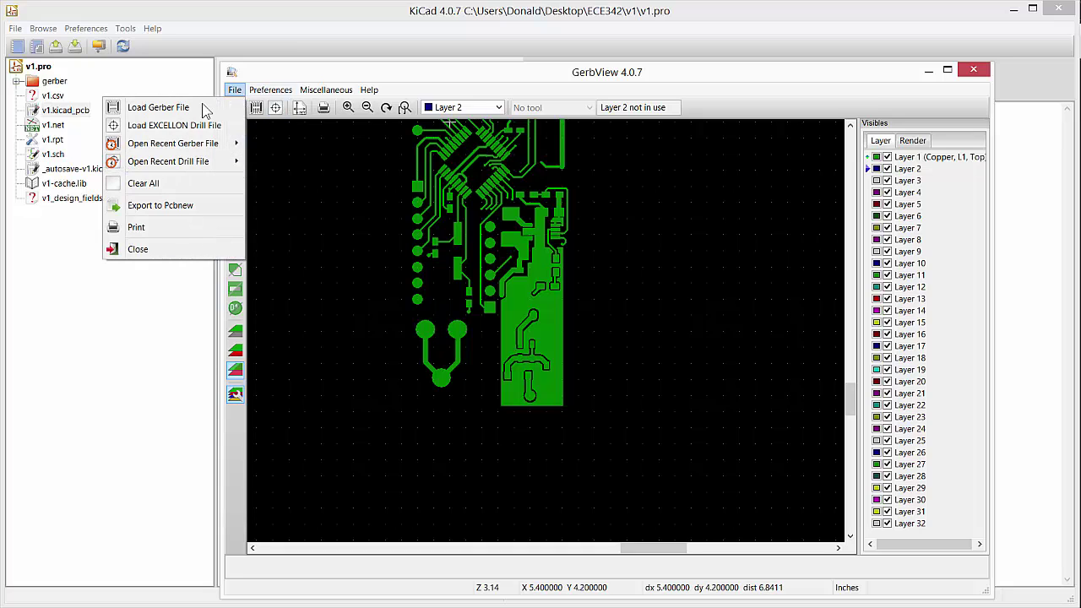
left_click(204, 108)
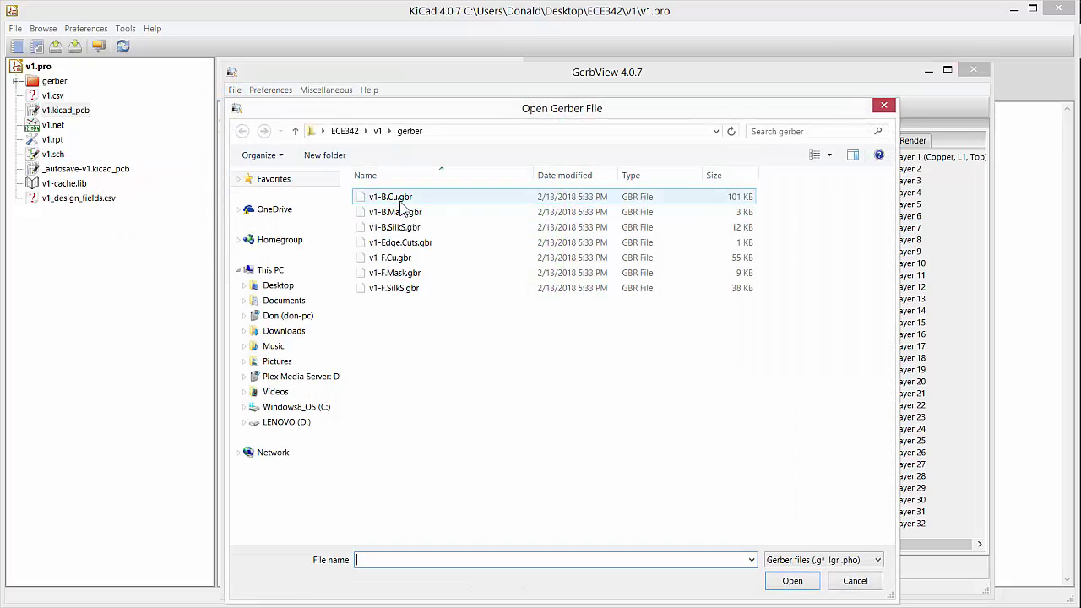
double_click(399, 199)
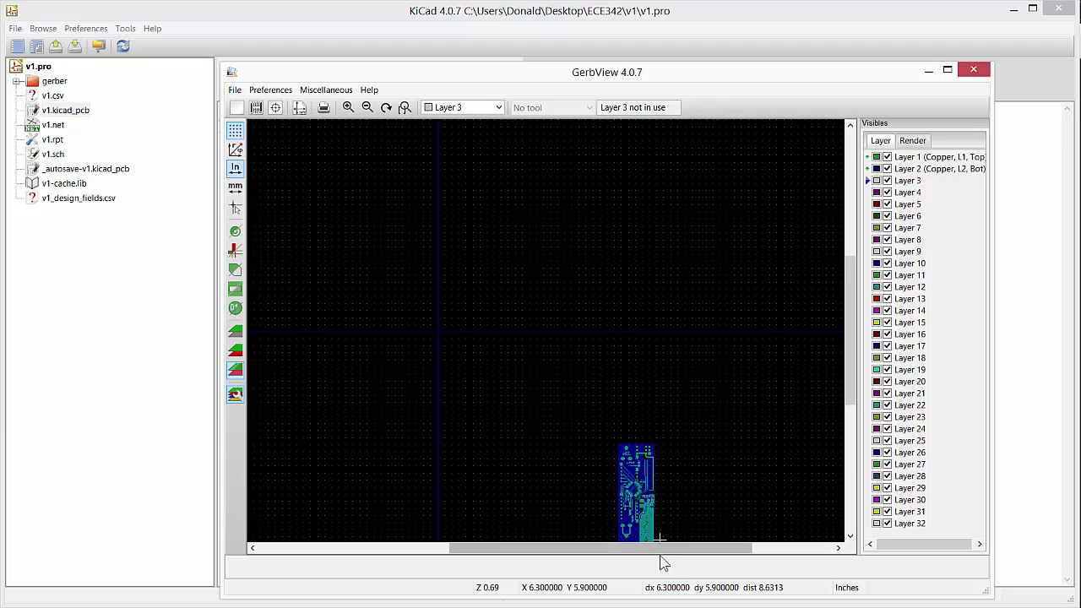
- Examine the overlaid front and back copper, from the header pads and central chip traces out to the whole board
scroll(665, 529, "up", 8)
scroll(548, 334, "up", 2)
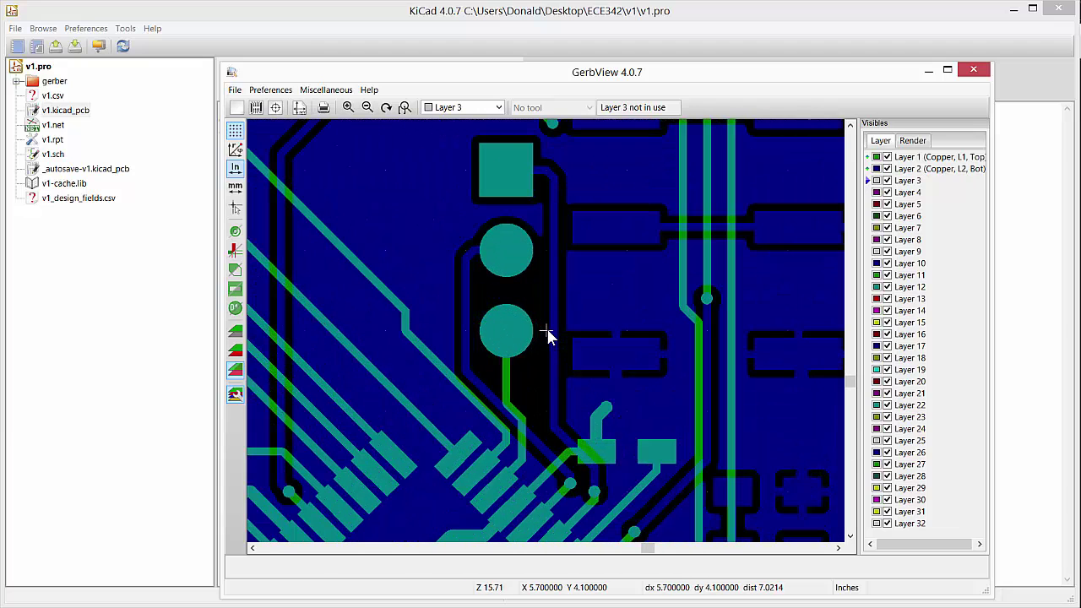
scroll(549, 331, "down", 6)
scroll(574, 456, "up", 3)
scroll(582, 488, "up", 1)
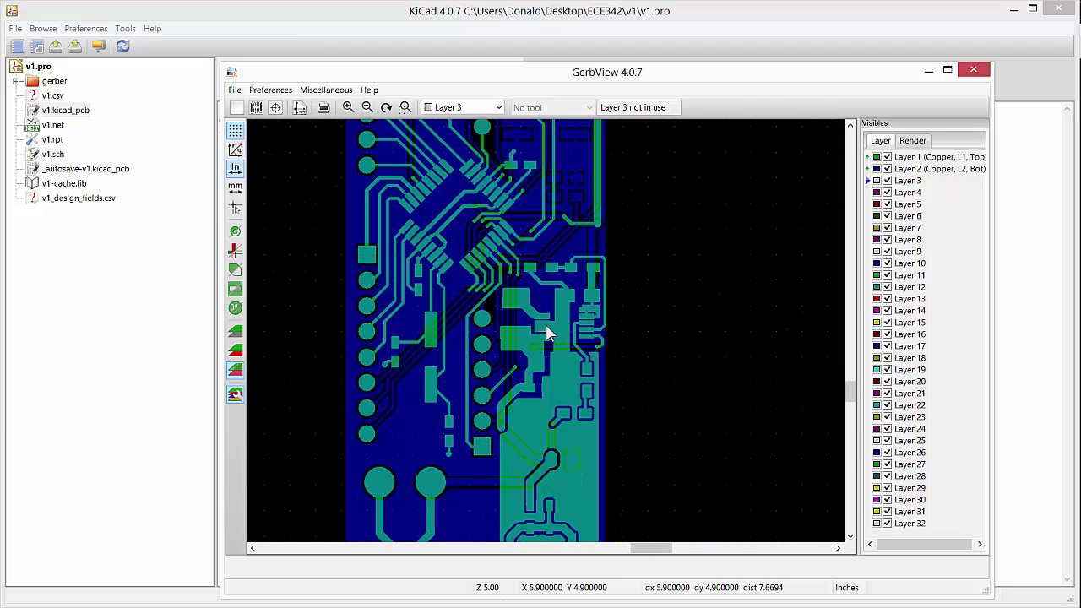
scroll(555, 442, "down", 3)
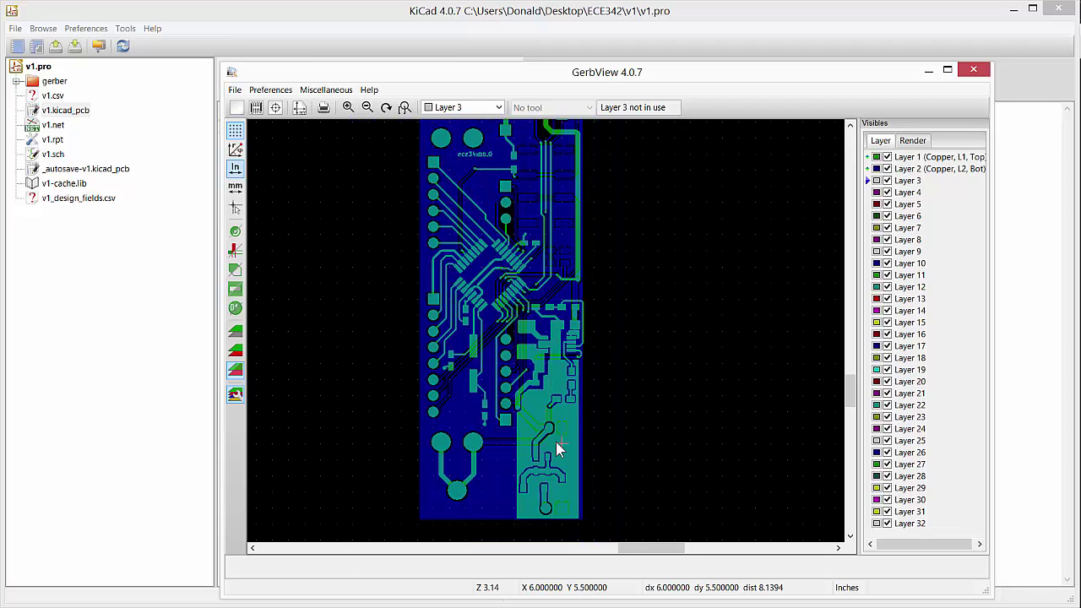
scroll(556, 441, "up", 3)
scroll(546, 317, "down", 1)
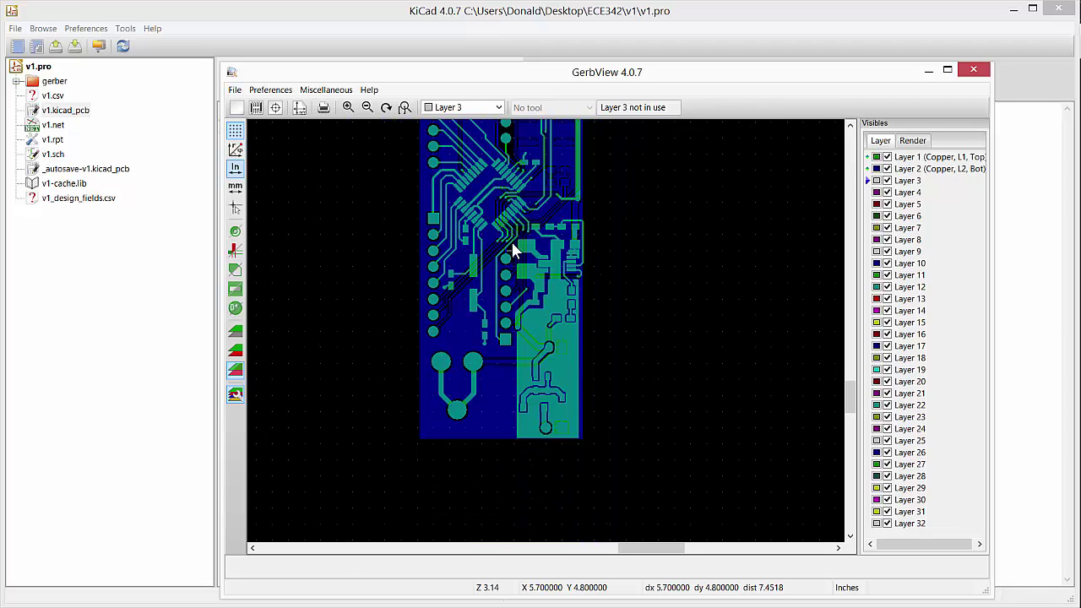
scroll(512, 239, "down", 1)
scroll(546, 302, "up", 1)
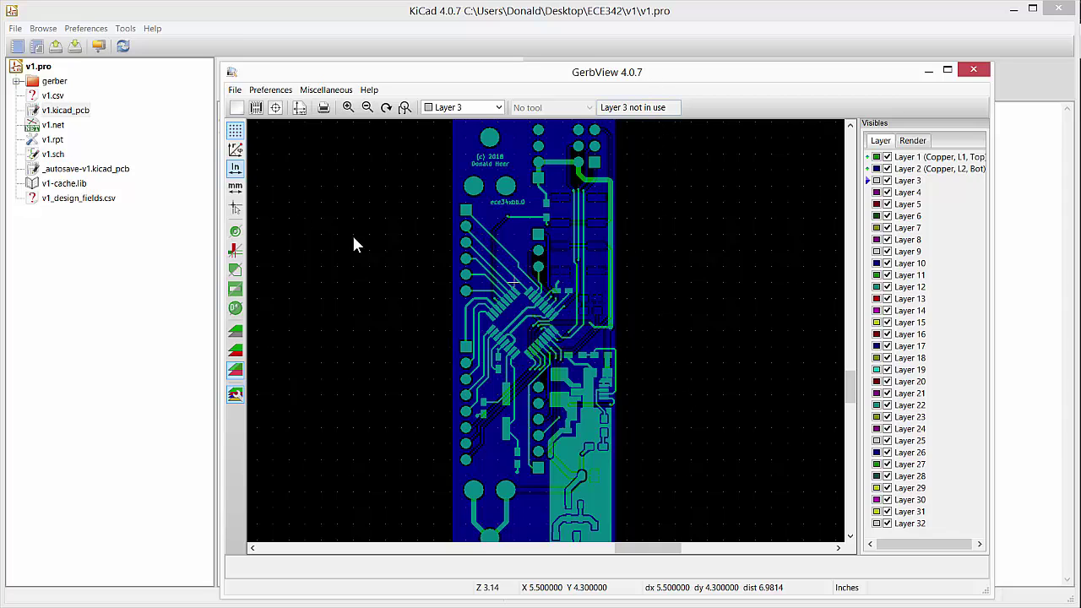
- Toggle the visibility of Layer 2, the back copper, off and on, and close GerbView
left_click(887, 169)
left_click(887, 169)
left_click(973, 69)
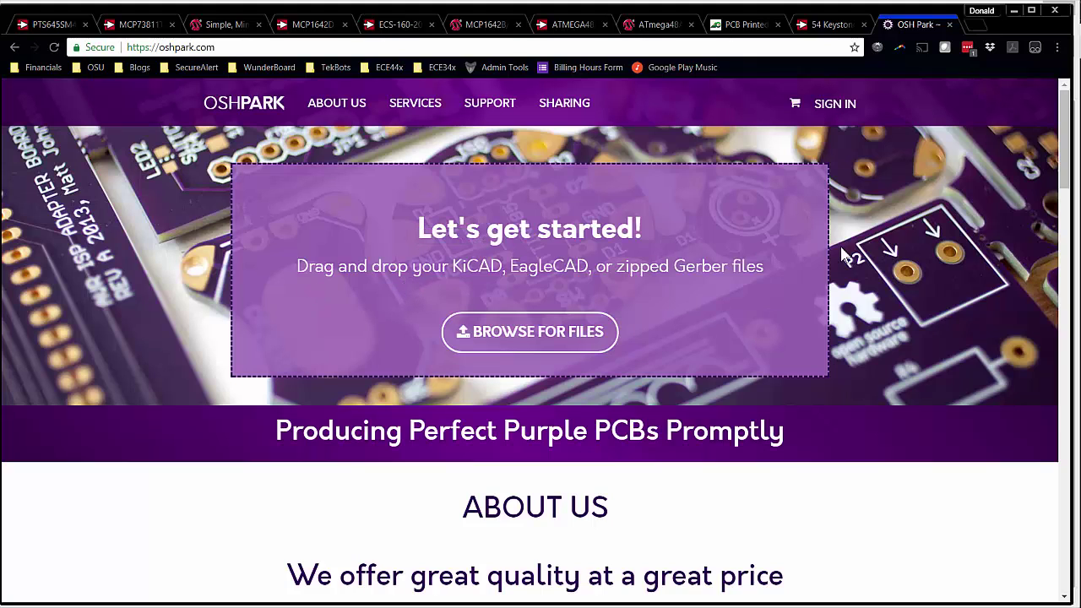
- Try to upload v1.kicad_pcb from the v1 project folder to OSH Park, and return to the OSH Park start page
key("alt+Tab")
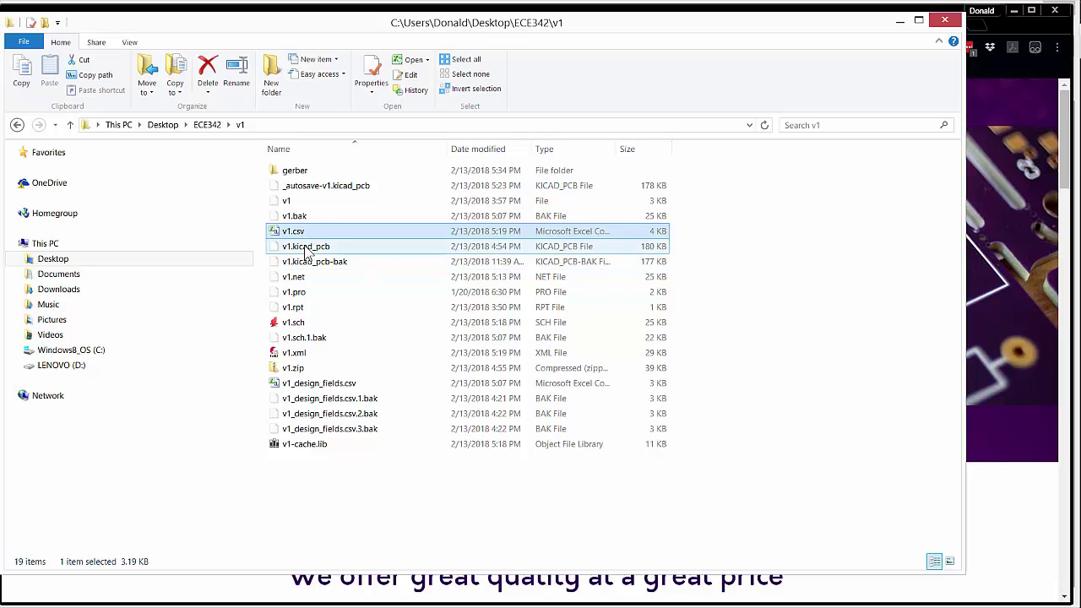
left_click_drag(306, 251, 1029, 295)
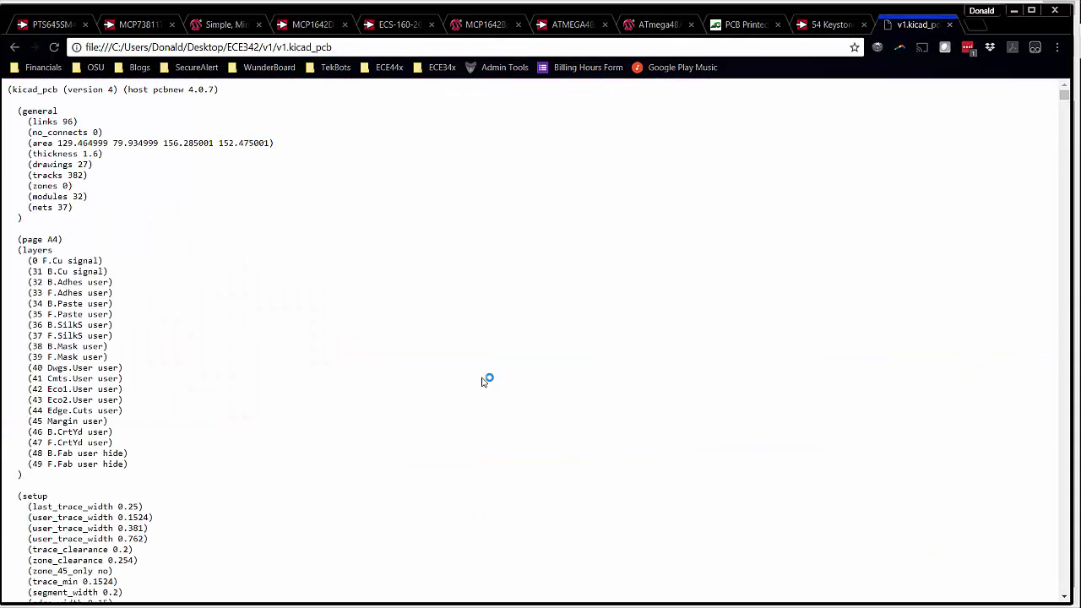
left_click(949, 24)
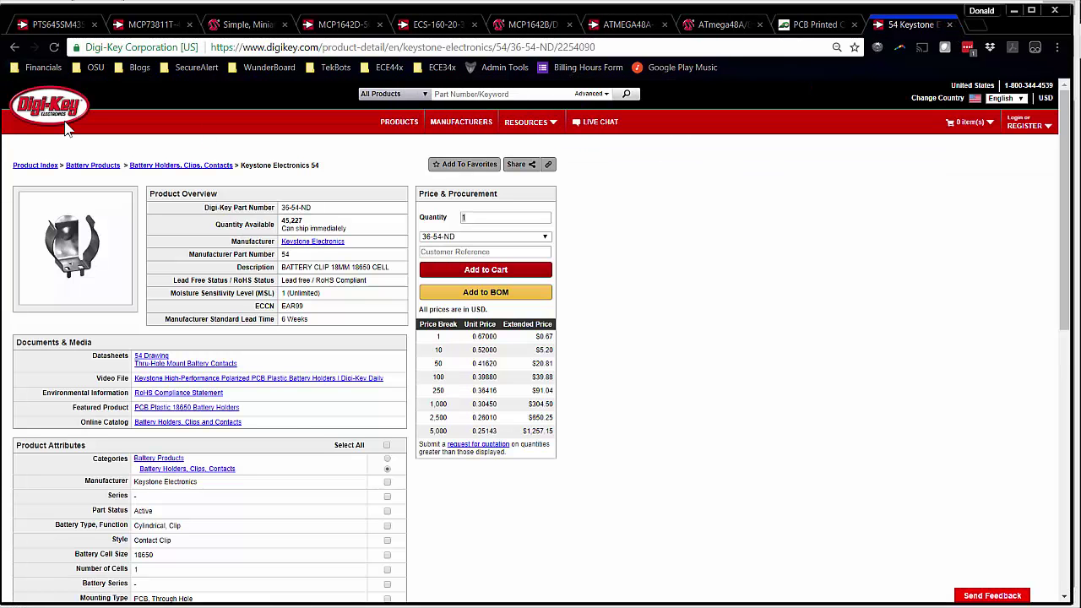
key("ctrl+shift+t")
left_click(14, 48)
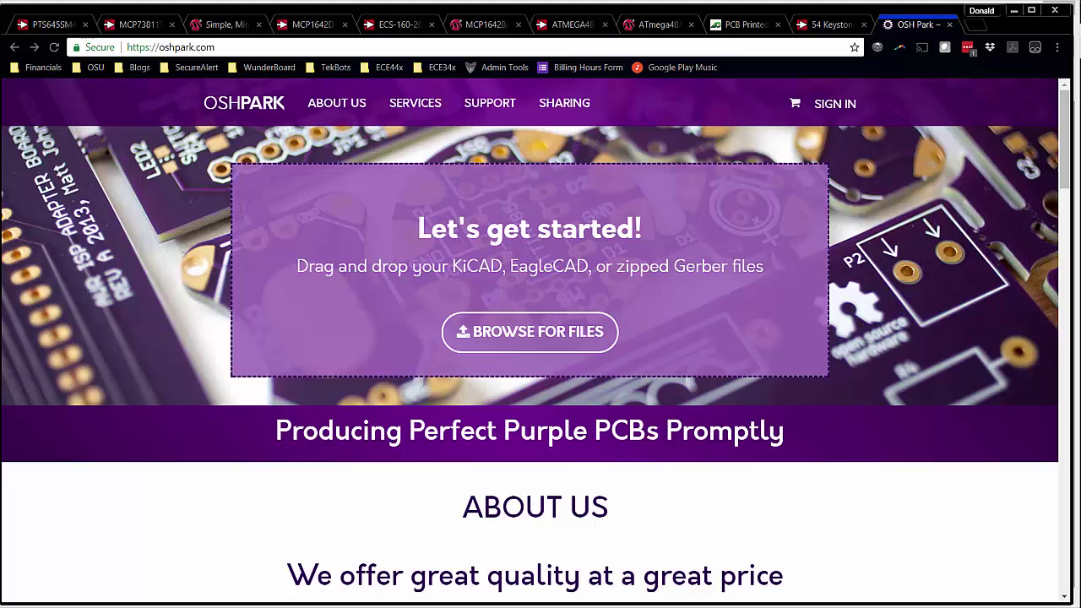
- Switch to Pcbnew, save the v1.kicad_pcb board file, and minimize the window
key("alt+Tab")
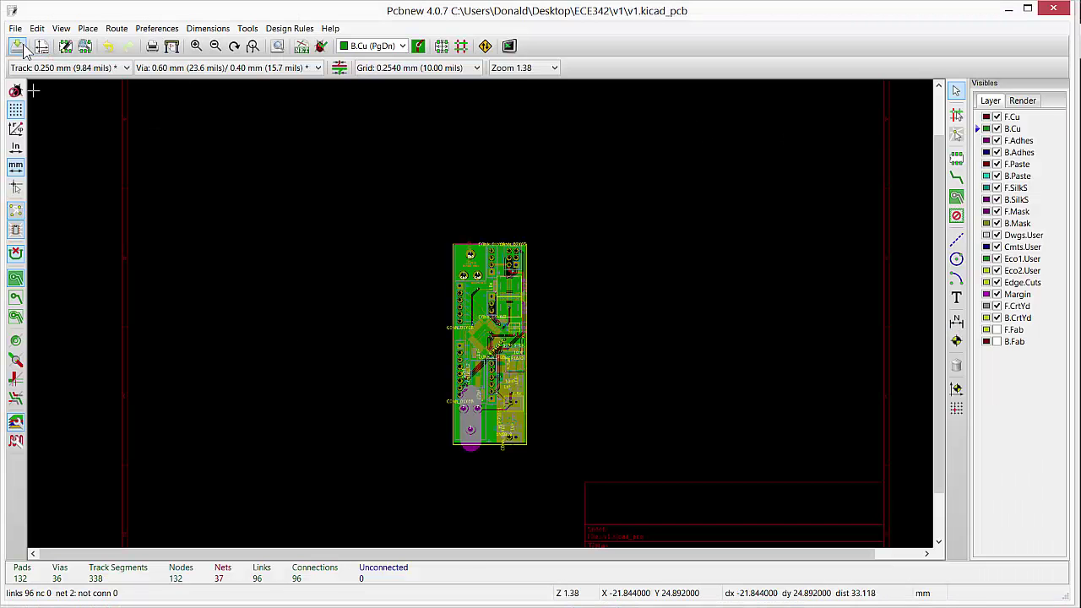
left_click(20, 46)
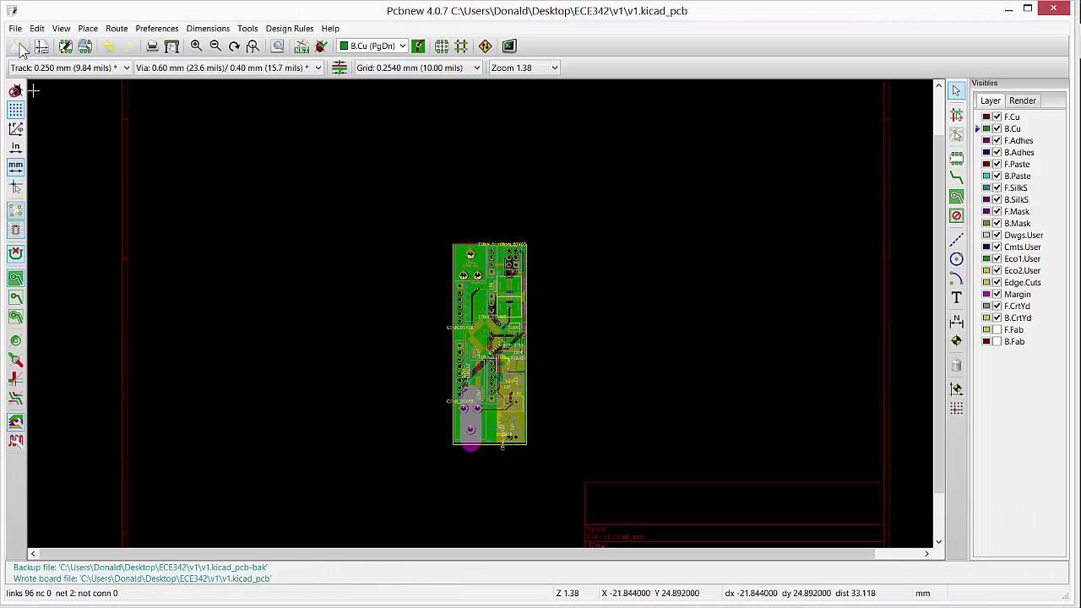
left_click(1010, 9)
- Place the v1 project folder window beside the OSH Park upload area and upload v1.kicad_pcb
key("alt+Tab")
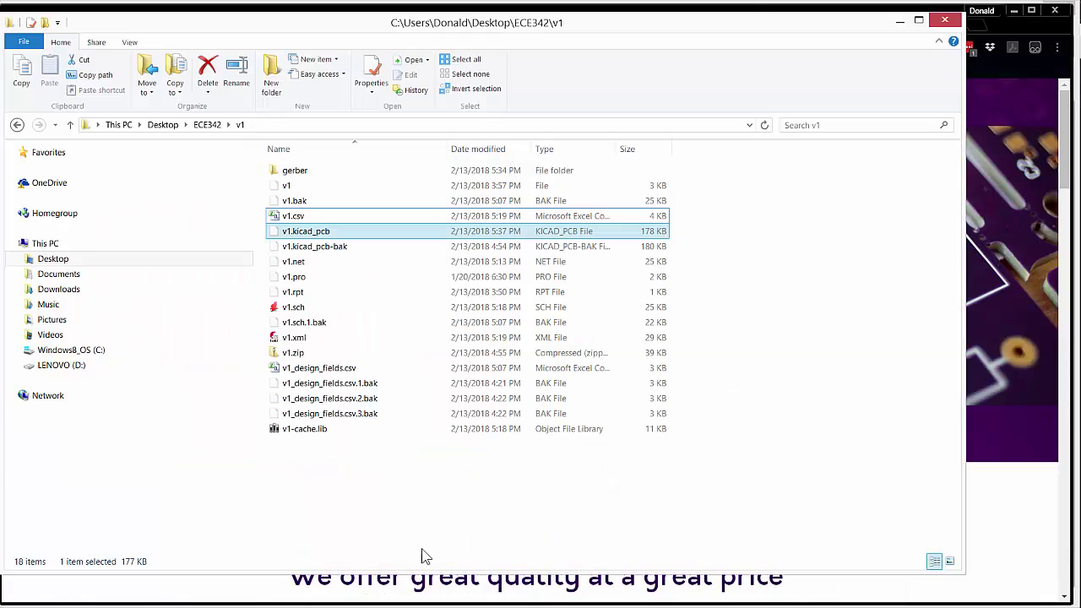
left_click_drag(374, 34, 643, 115)
left_click_drag(540, 100, 1024, 117)
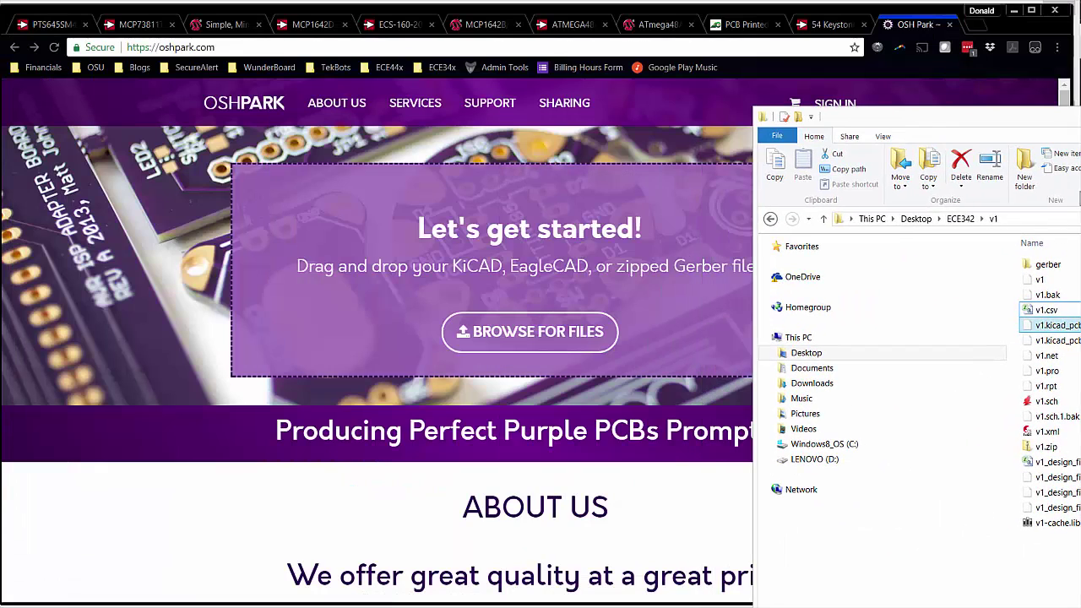
left_click_drag(1052, 325, 589, 324)
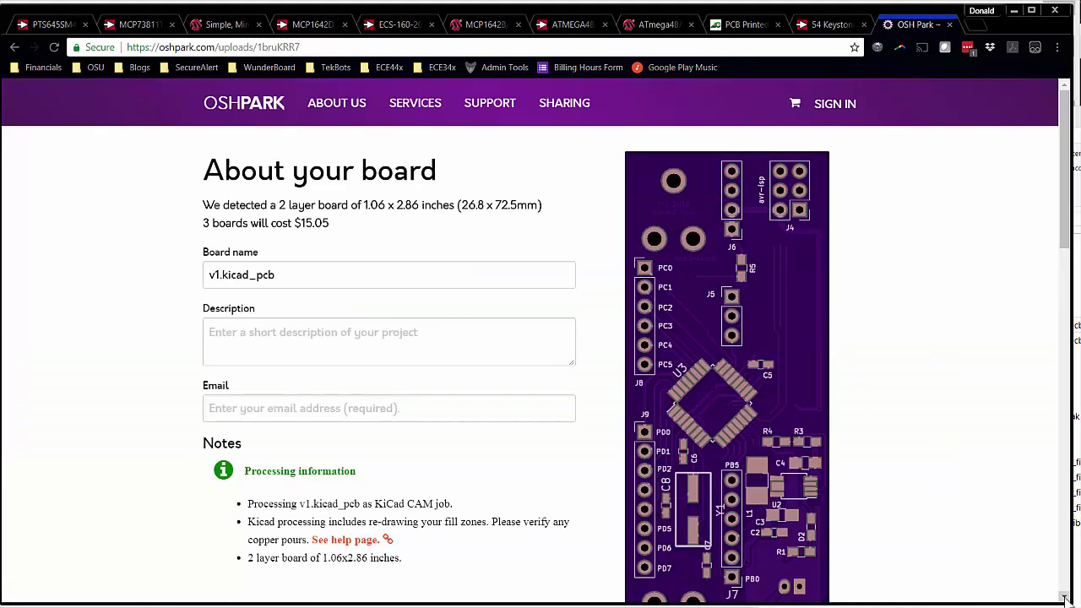
- Enlarge the browser window and review the uploaded board's size, price, processing notes and layer previews
left_click_drag(1071, 602, 1080, 604)
scroll(955, 475, "down", 1)
scroll(953, 468, "down", 3)
scroll(948, 461, "up", 4)
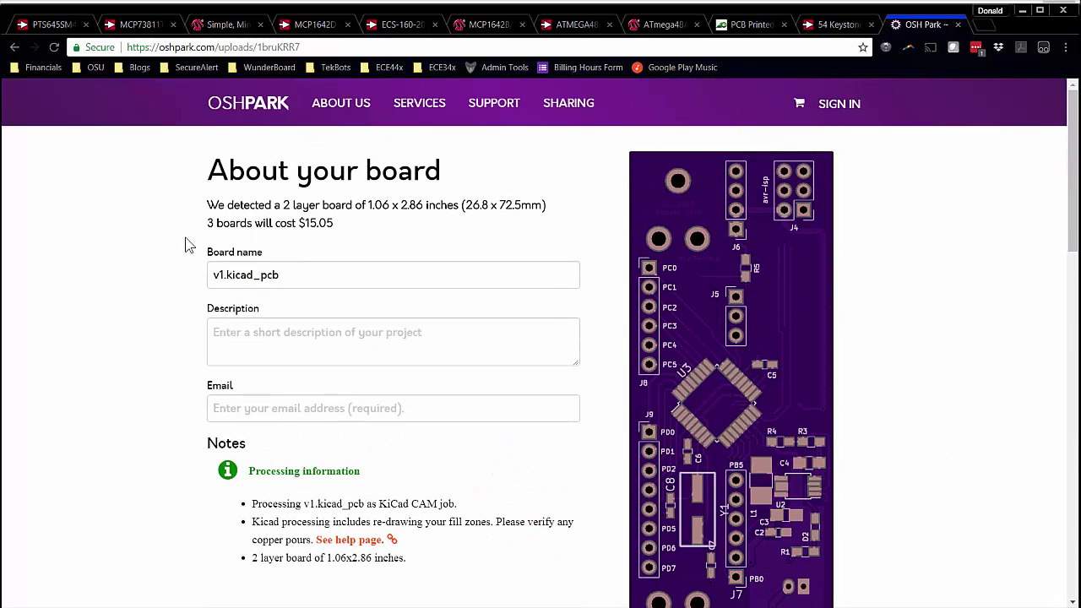
scroll(155, 287, "down", 2)
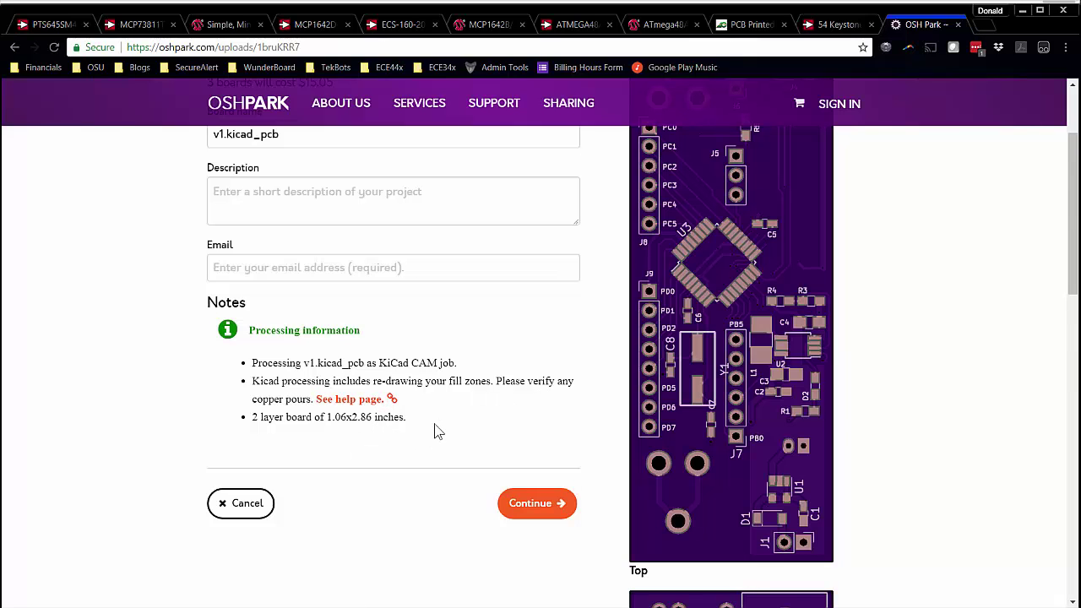
scroll(436, 429, "down", 3)
scroll(435, 422, "up", 5)
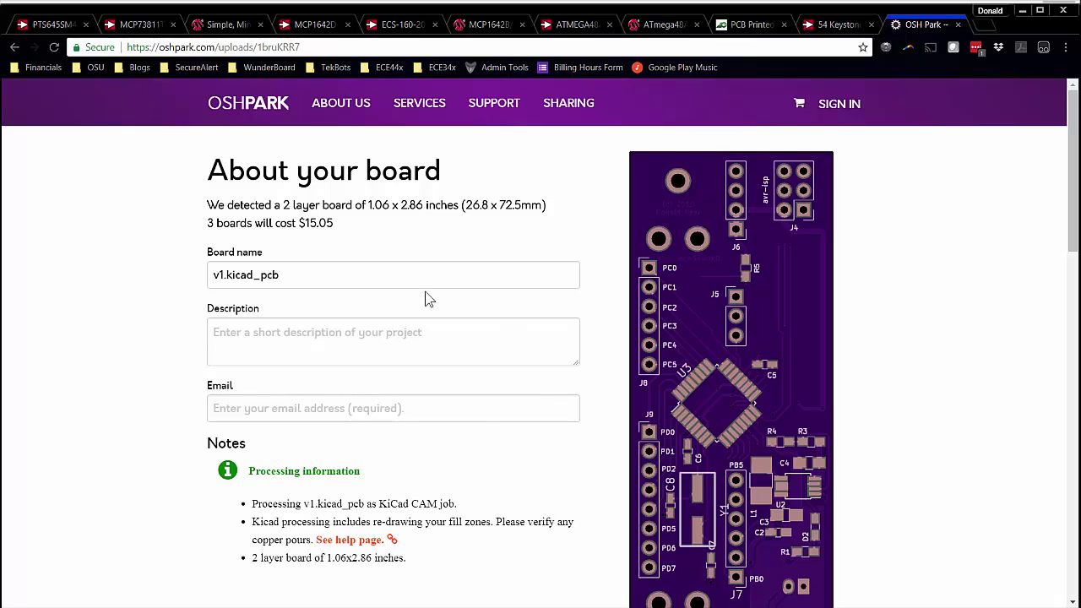
- Fill in the required contact e-mail with the browser's saved autofill entry
left_click(308, 408)
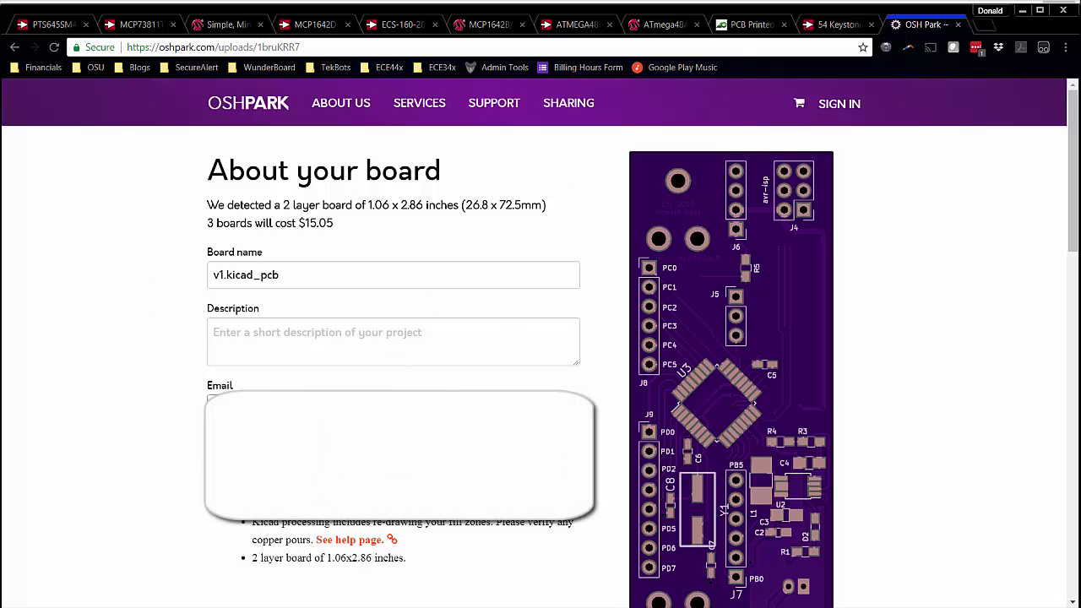
key("Down")
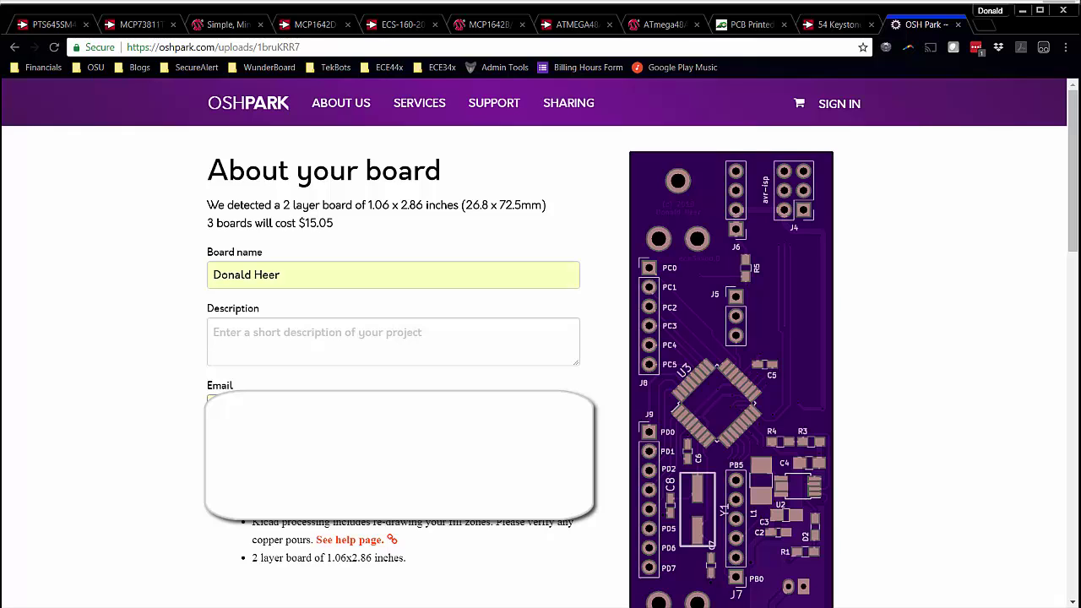
key("Tab")
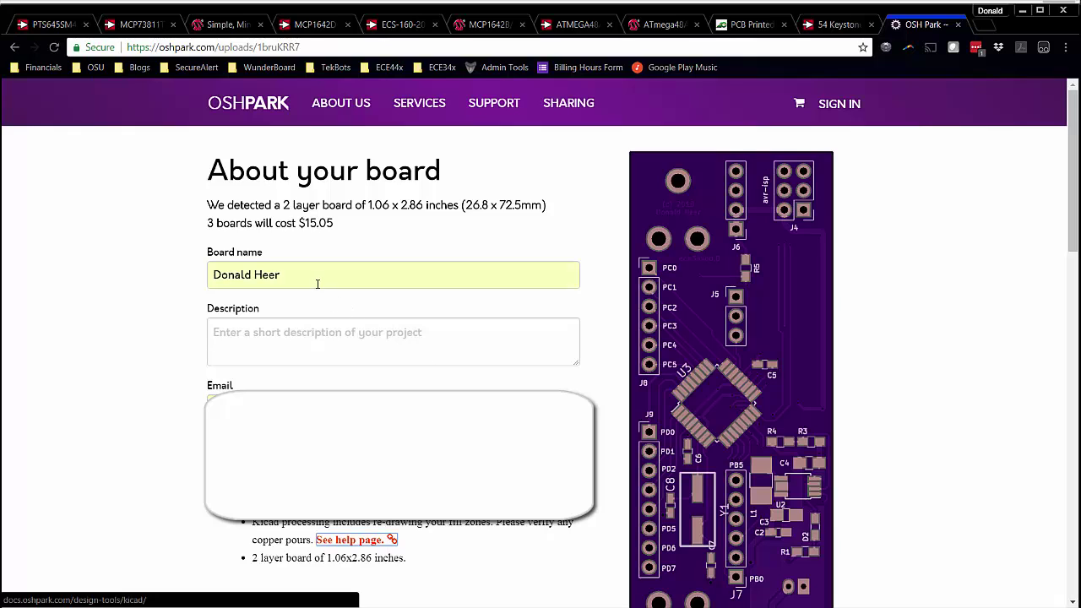
- Replace the board name with ece34xbb.0 and continue to the next page of the order
key("shift+Tab")
key("shift+Tab")
key("shift+Tab")
key("BackSpace")
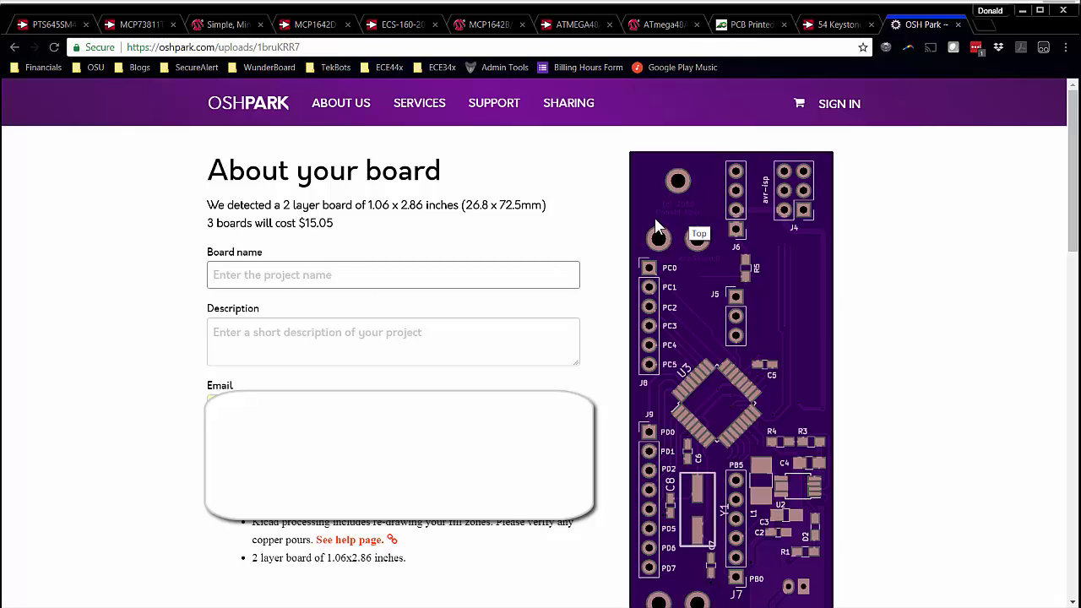
type("ece34x")
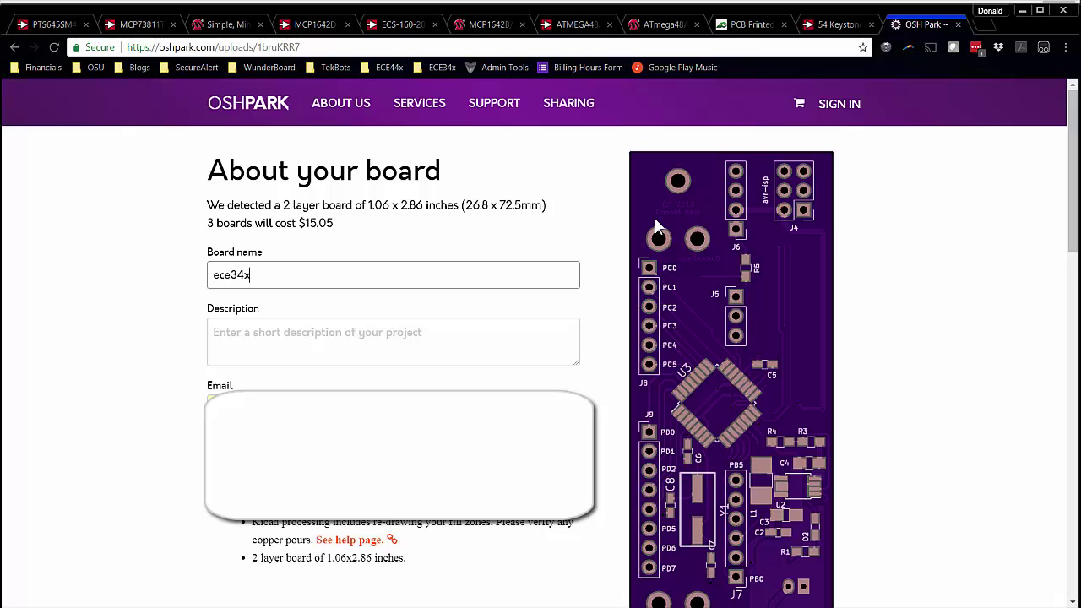
type("dd")
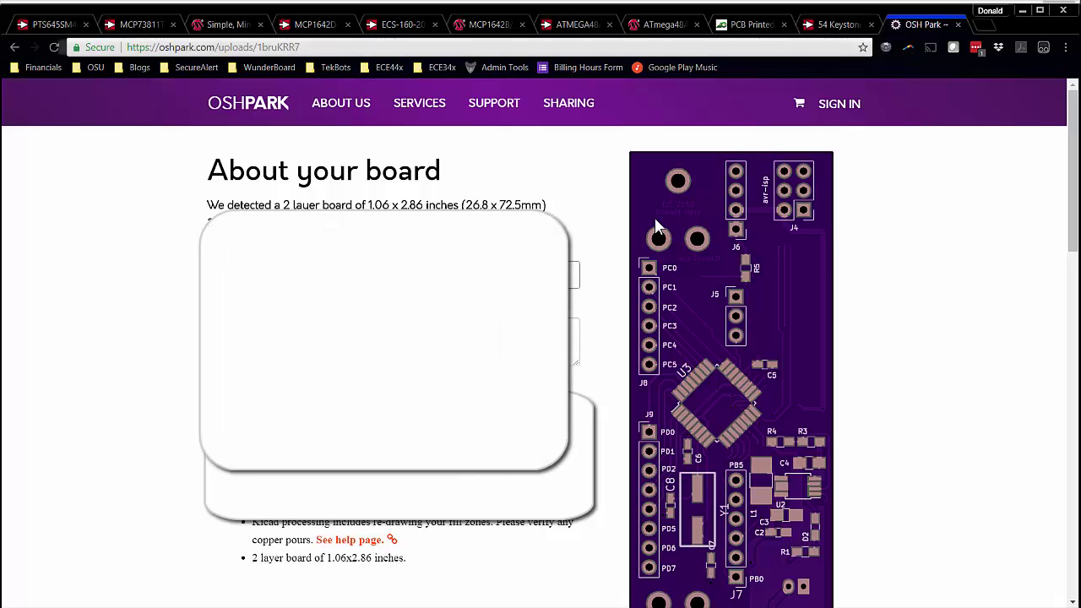
scroll(93, 448, "down", 2)
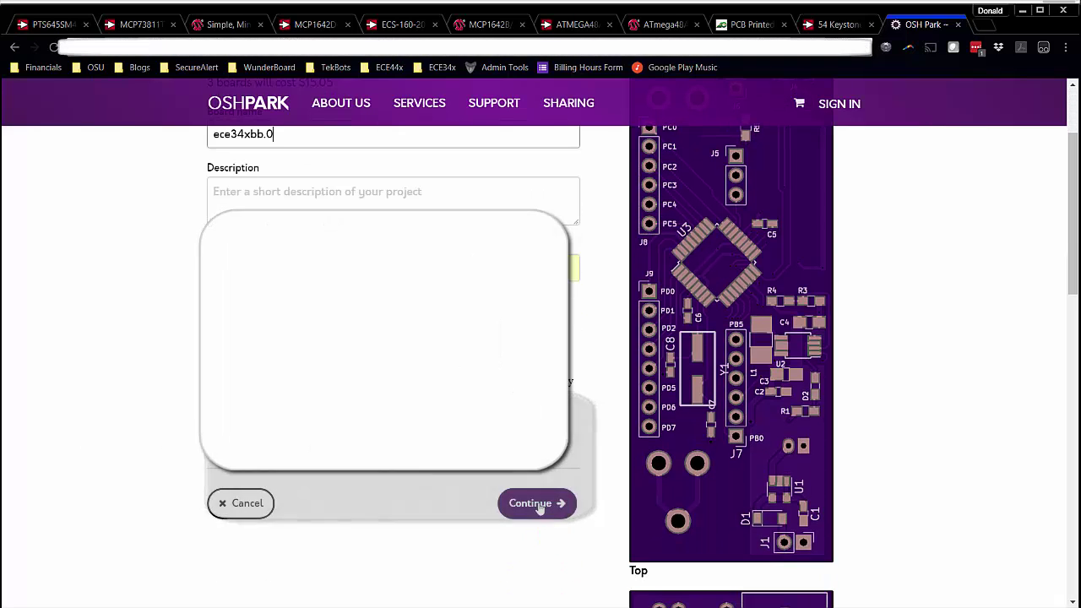
left_click(537, 504)
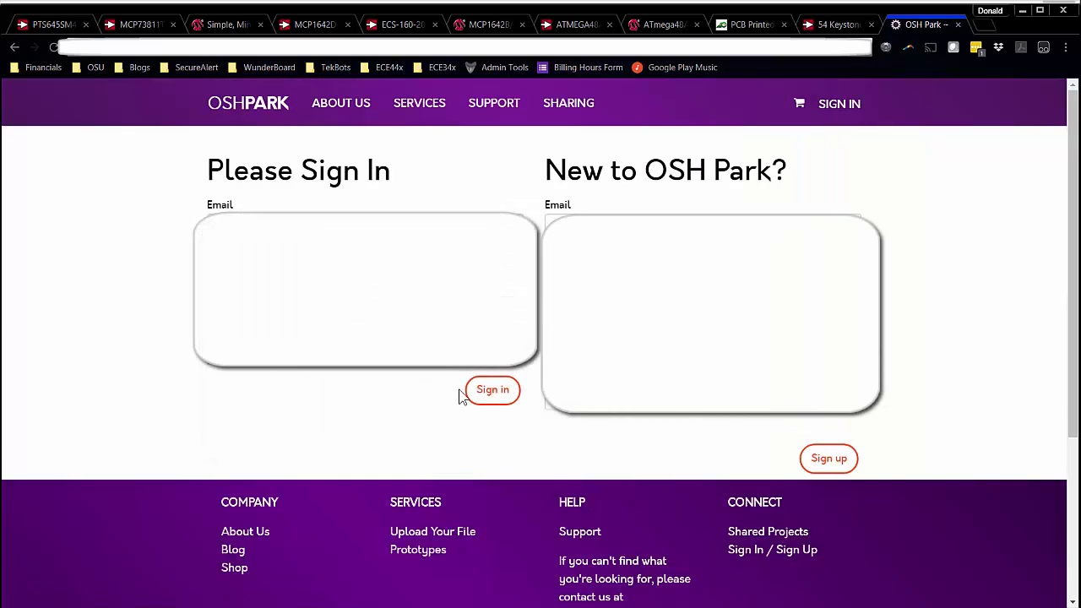
- Sign in to the OSH Park account, and reload the resulting page with the form data resubmitted
left_click(507, 393)
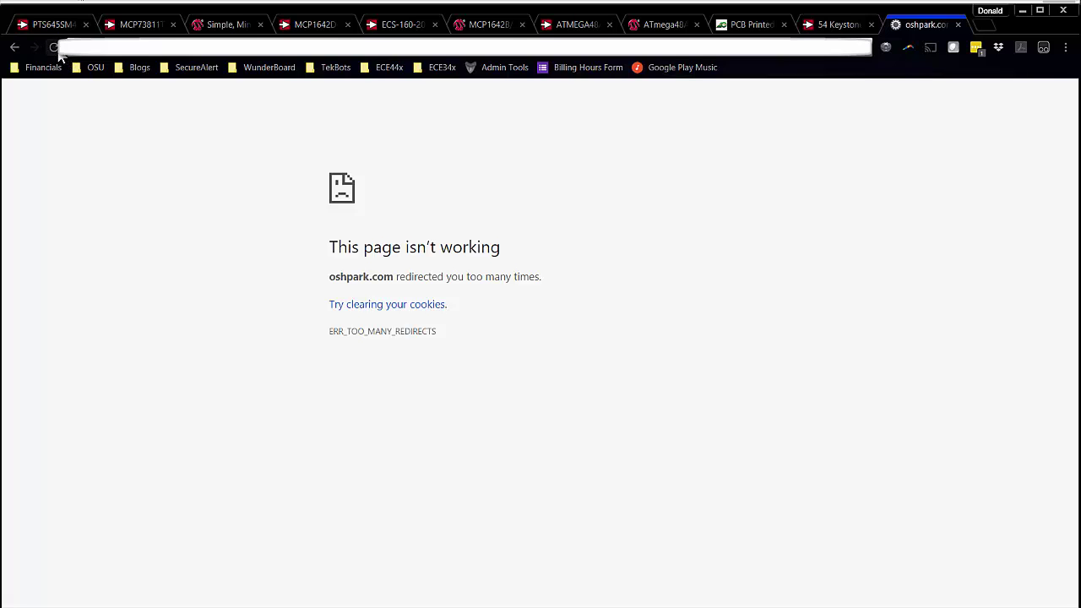
left_click(53, 47)
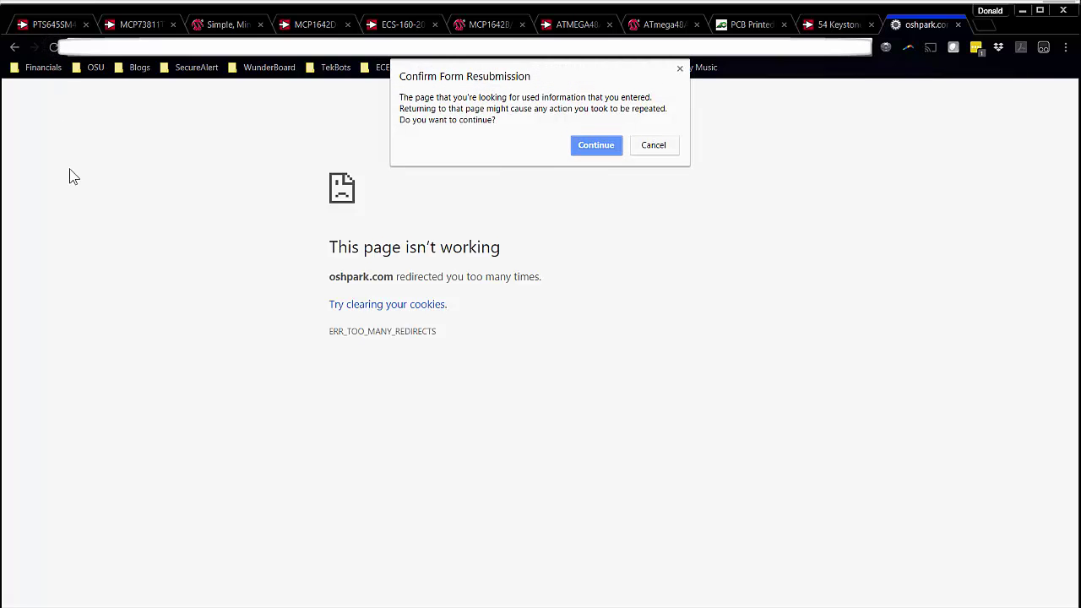
left_click(586, 146)
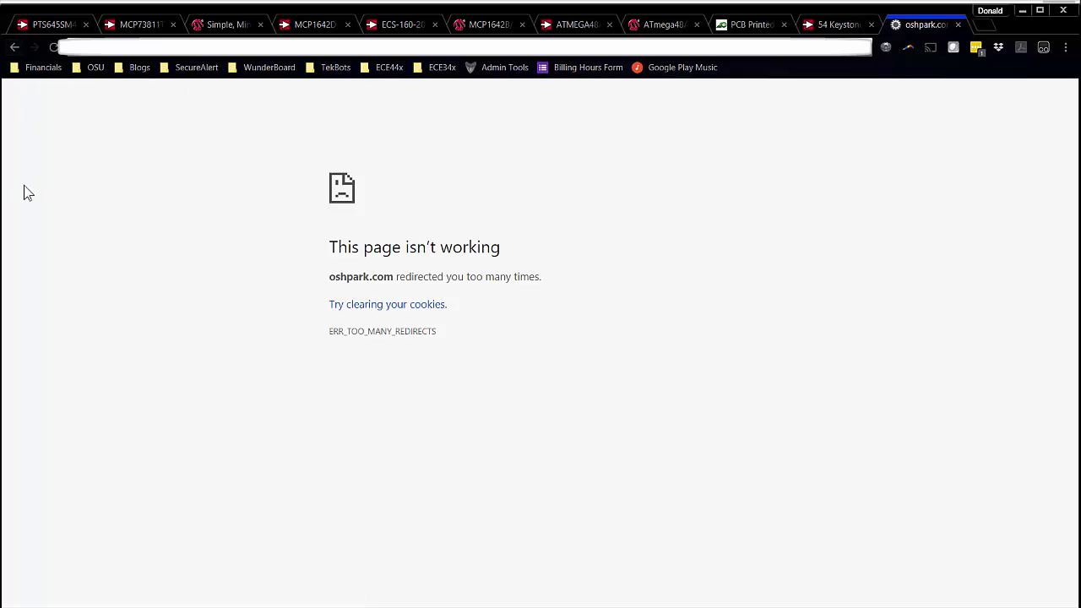
- Return to the design verification page and examine the board's top, bottom, drill, copper, outline, solder mask and silkscreen previews
left_click(14, 48)
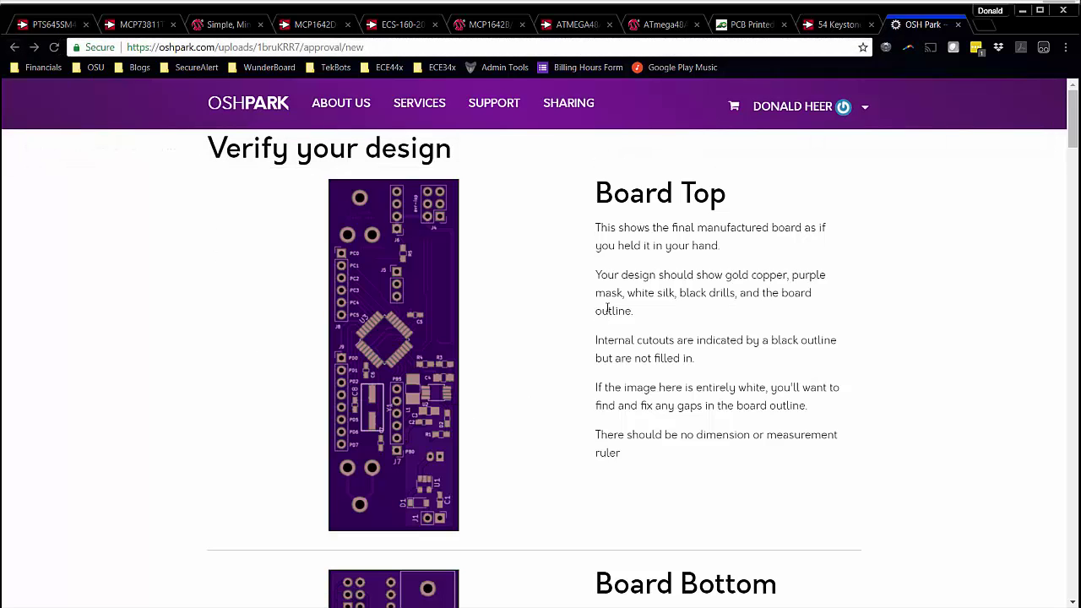
scroll(607, 310, "down", 1)
scroll(608, 314, "up", 1)
scroll(391, 400, "down", 5)
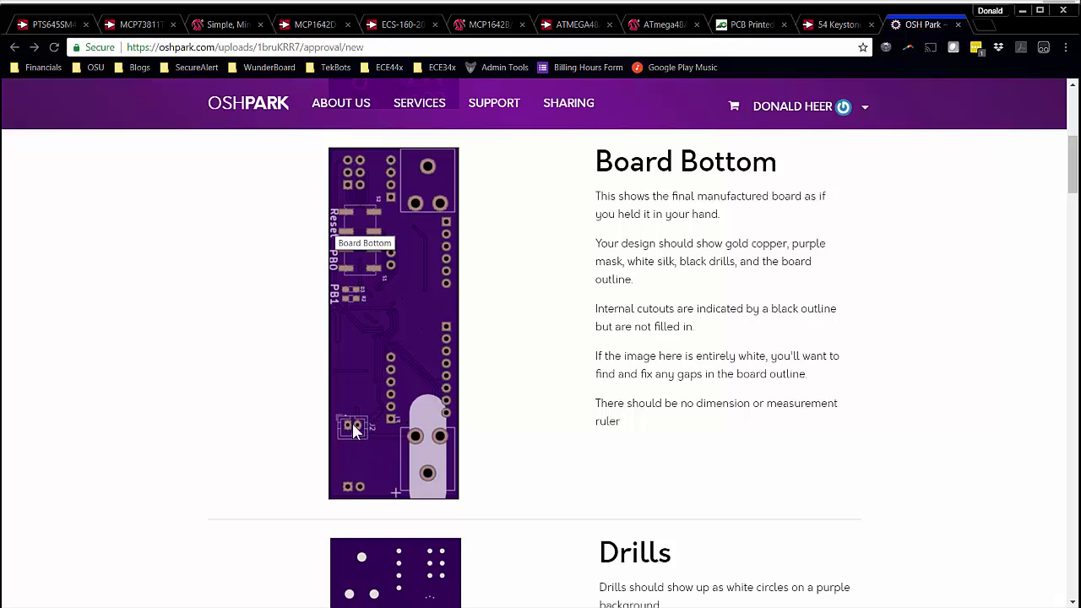
scroll(414, 427, "down", 4)
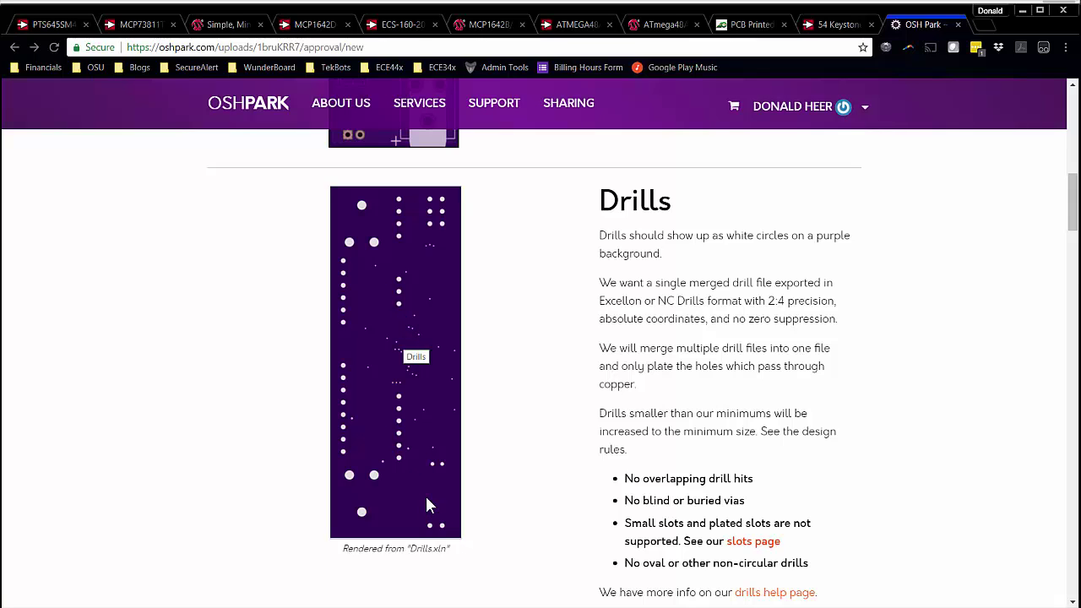
scroll(426, 483, "down", 5)
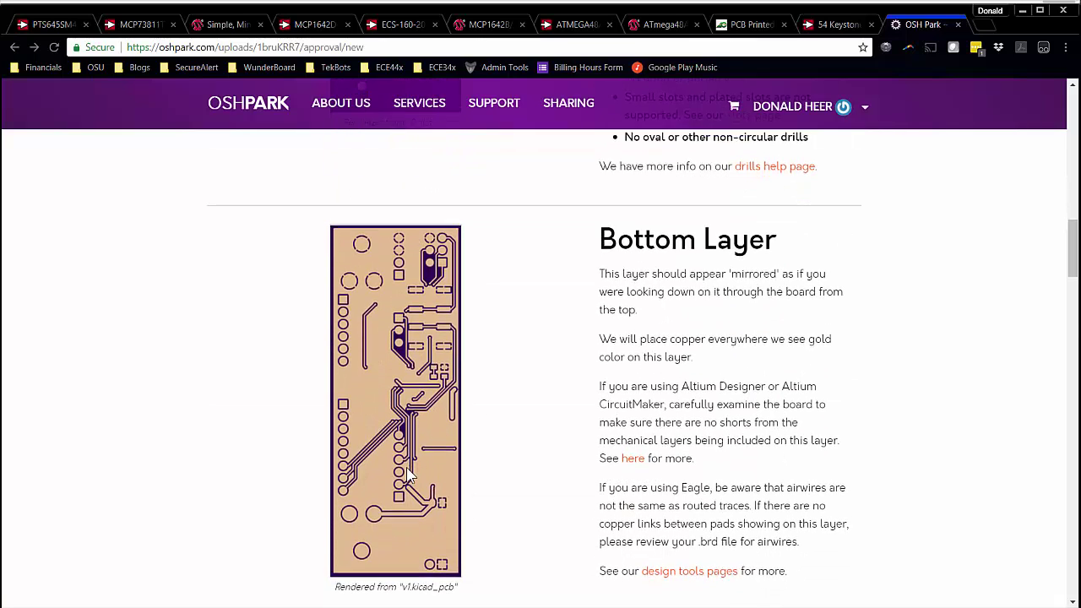
scroll(407, 475, "down", 5)
scroll(407, 465, "down", 8)
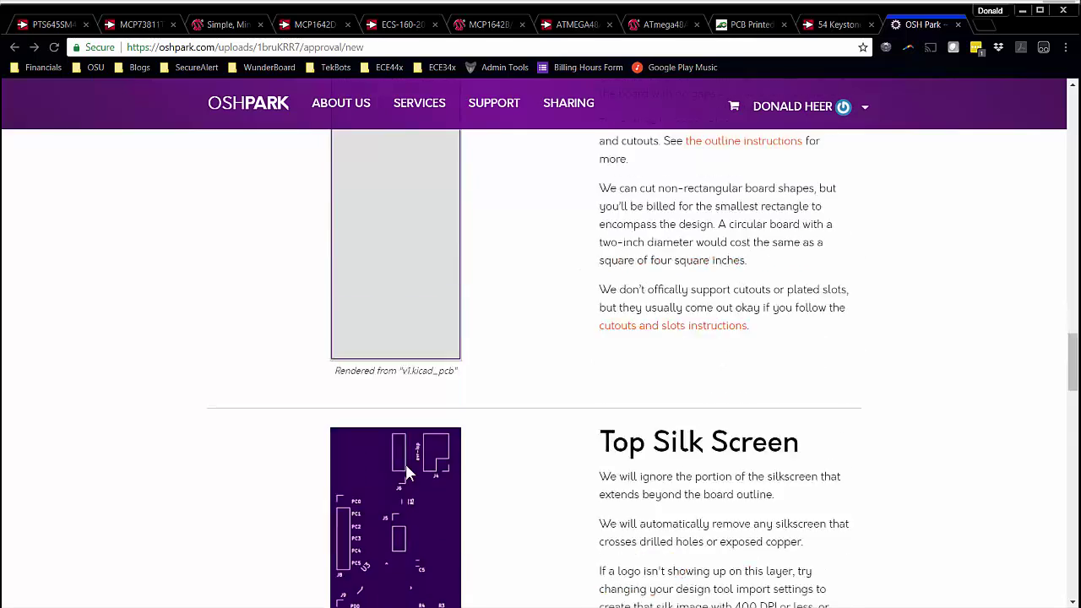
scroll(407, 465, "down", 15)
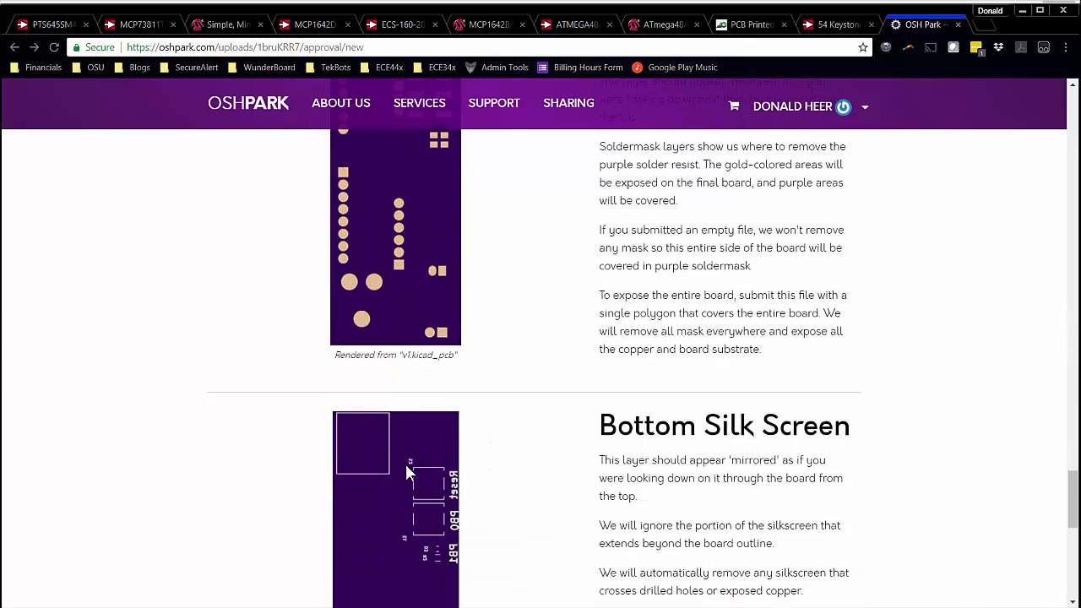
scroll(406, 471, "down", 5)
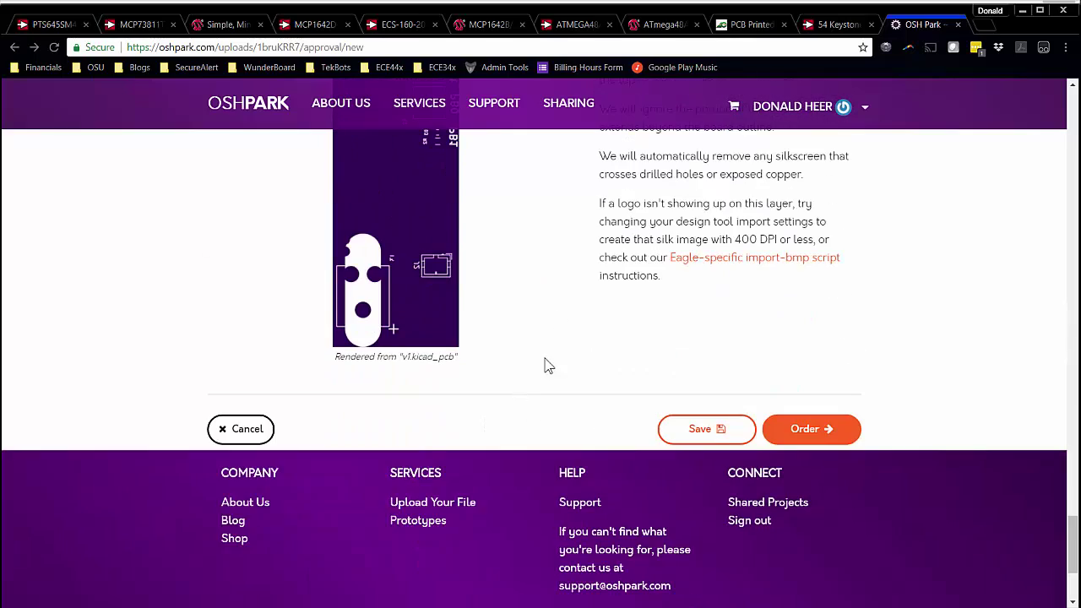
key("Home")
- Approve the verified ece34xbb.0 design for ordering so that it goes into the cart
key("End")
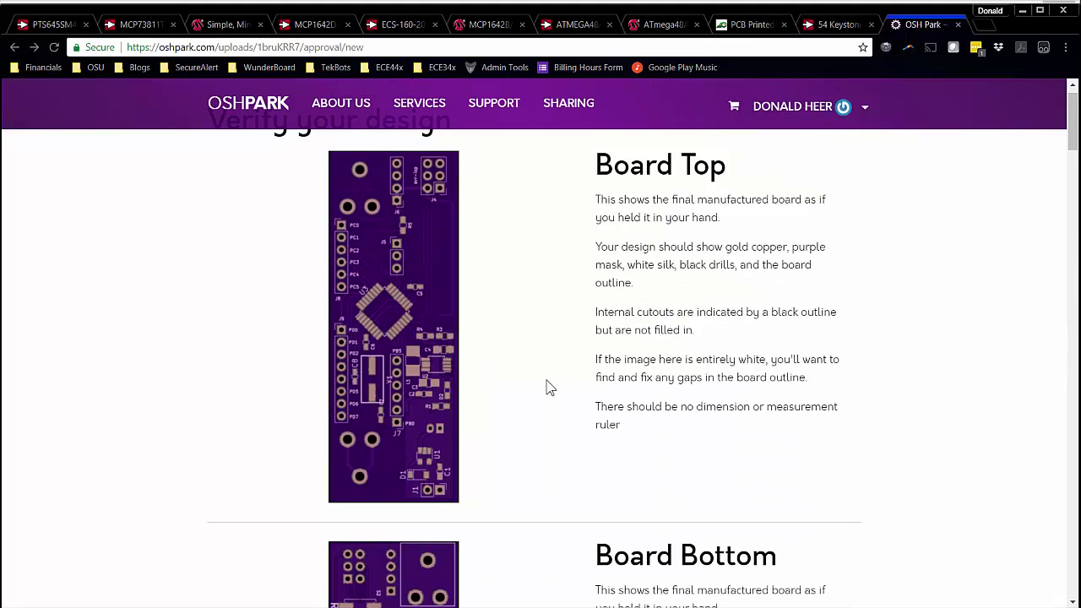
left_click(821, 214)
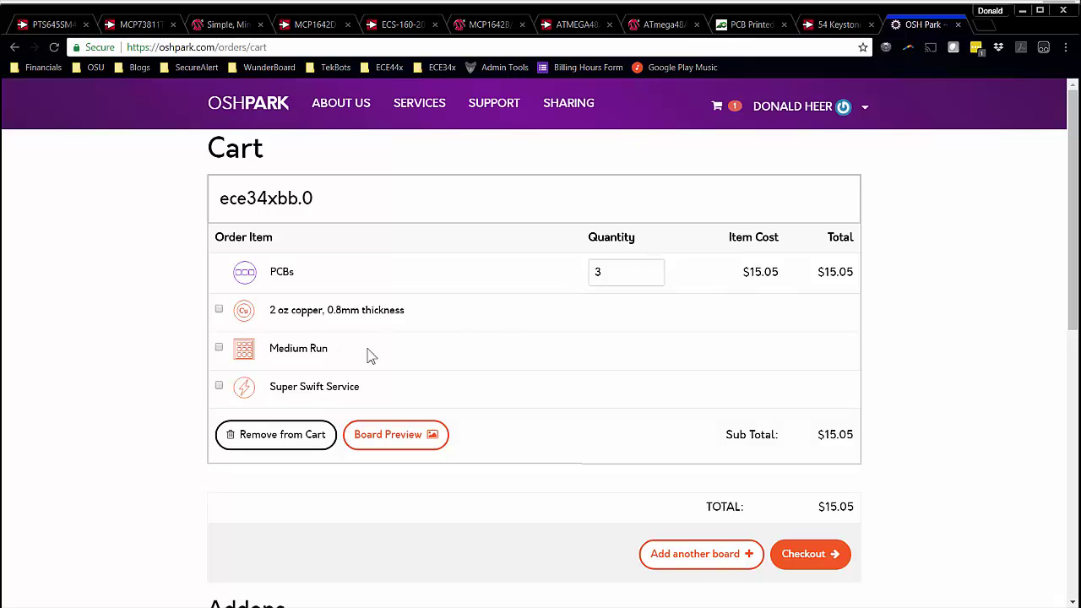
- Add Super Swift Service to the ece34xbb.0 cart item to compare the price, and remove it again
left_click(219, 386)
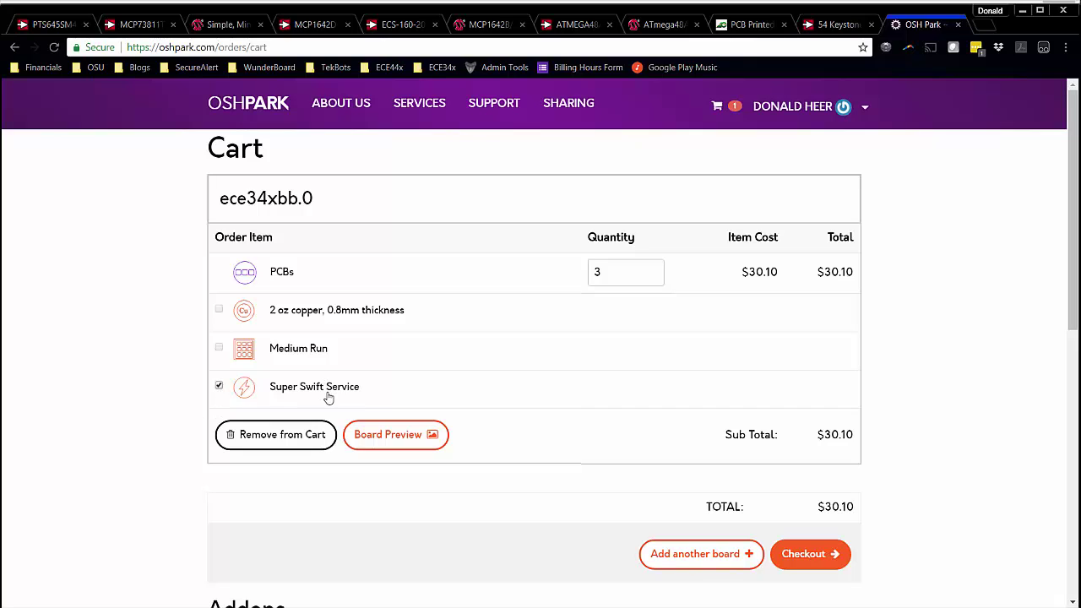
left_click(219, 386)
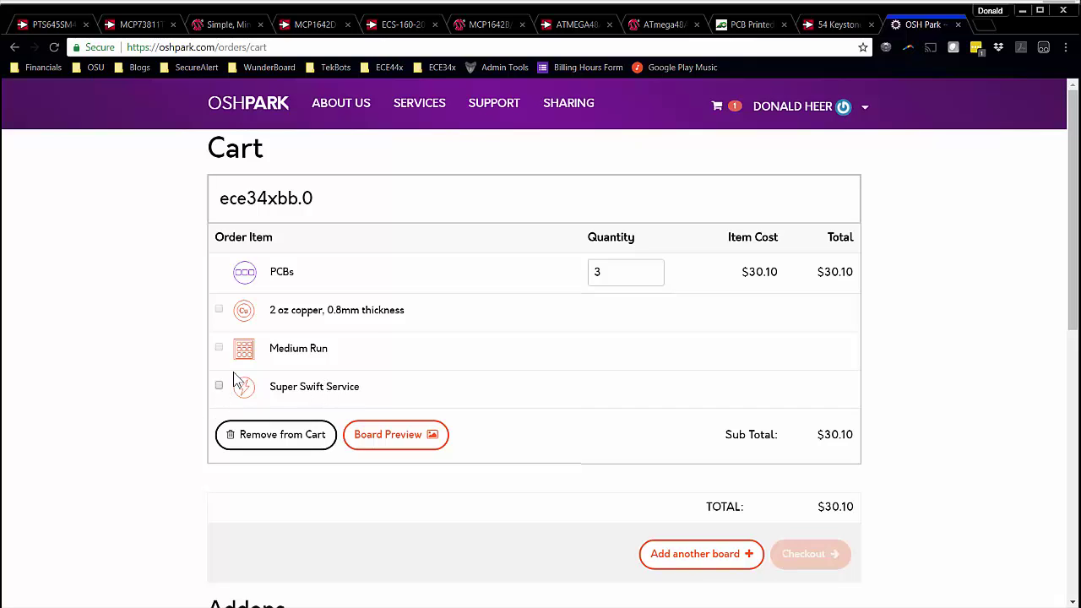